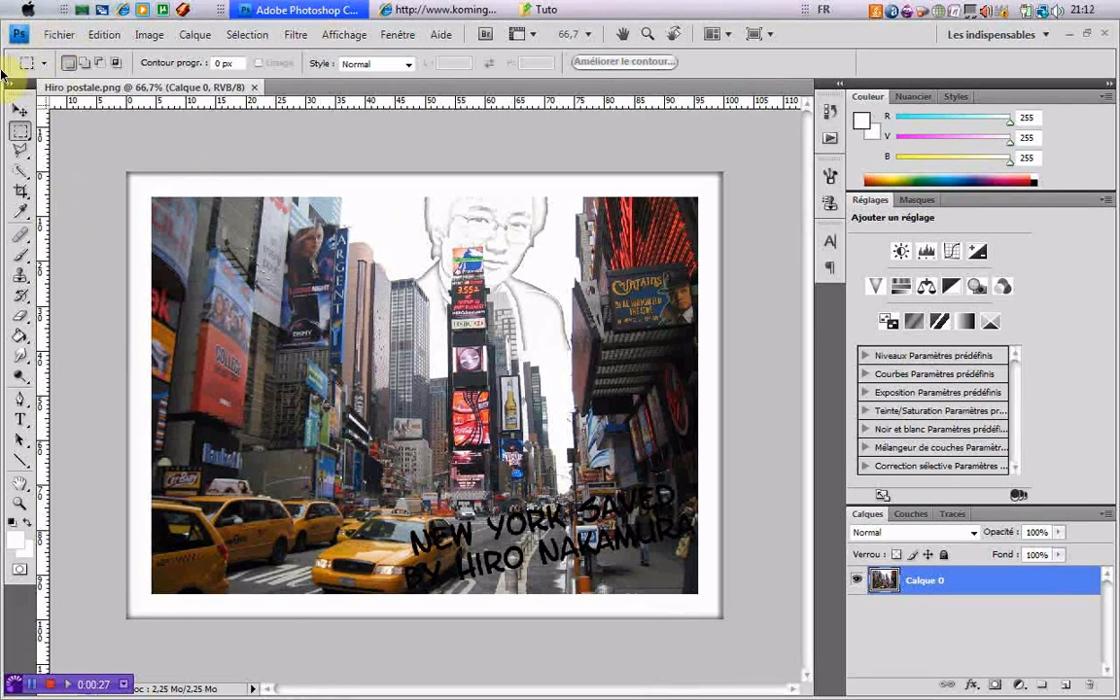
# Step: Open the image Hiro.png from the Images folder
pyautogui.click(56, 34)
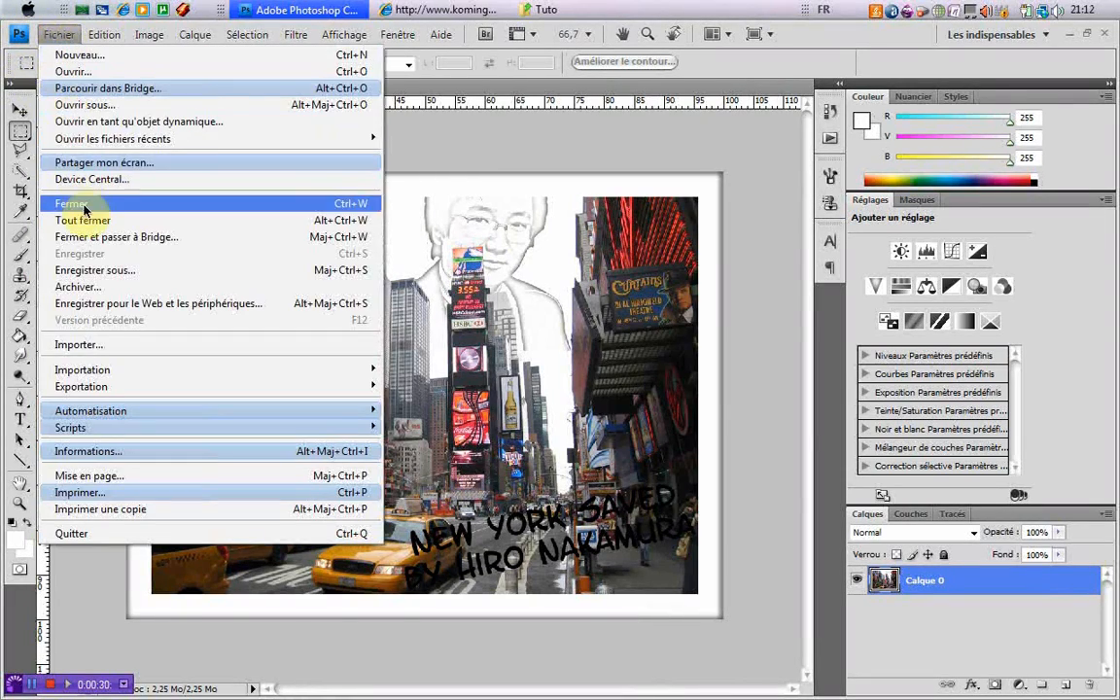
pyautogui.click(68, 72)
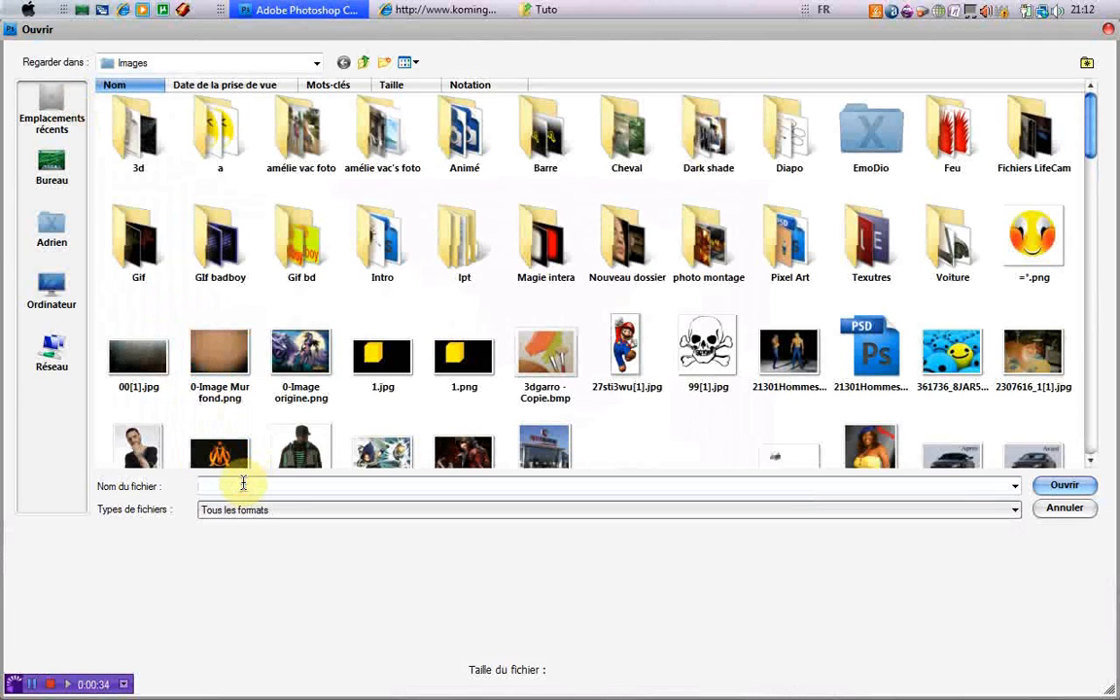
pyautogui.write('Hiro')
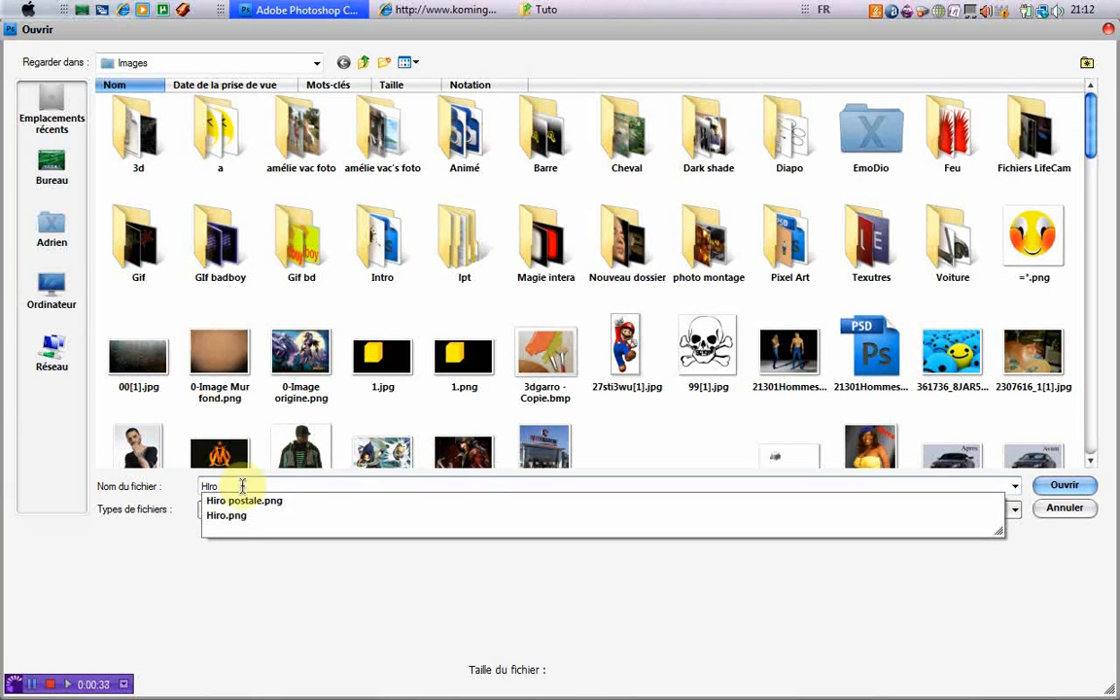
pyautogui.click(238, 501)
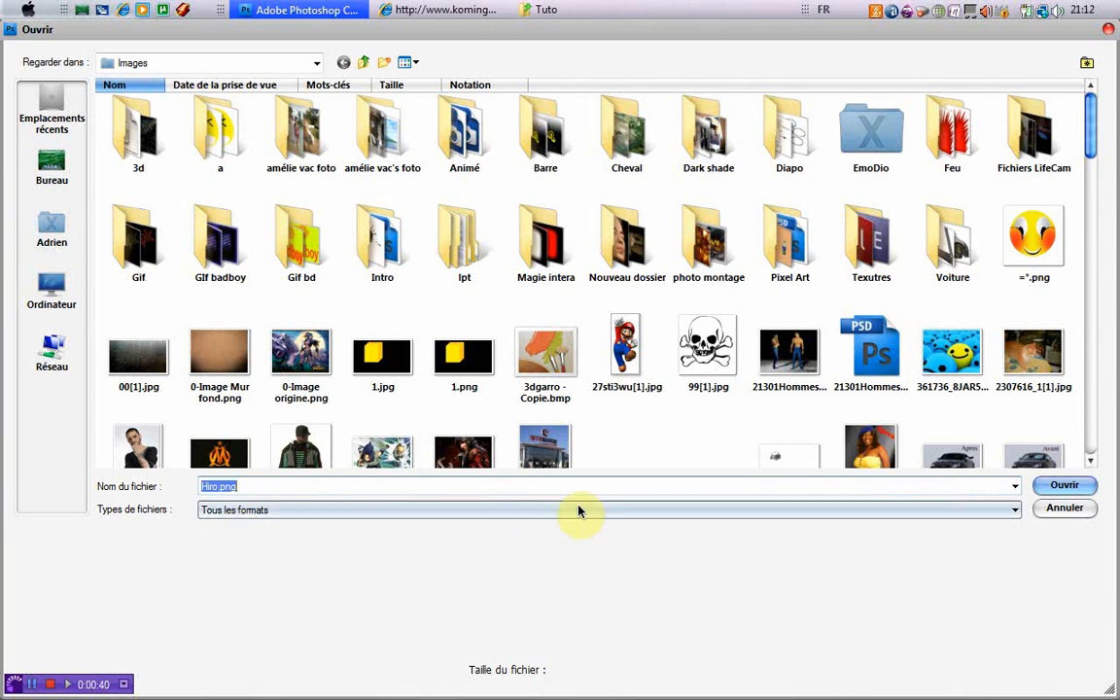
pyautogui.click(1087, 486)
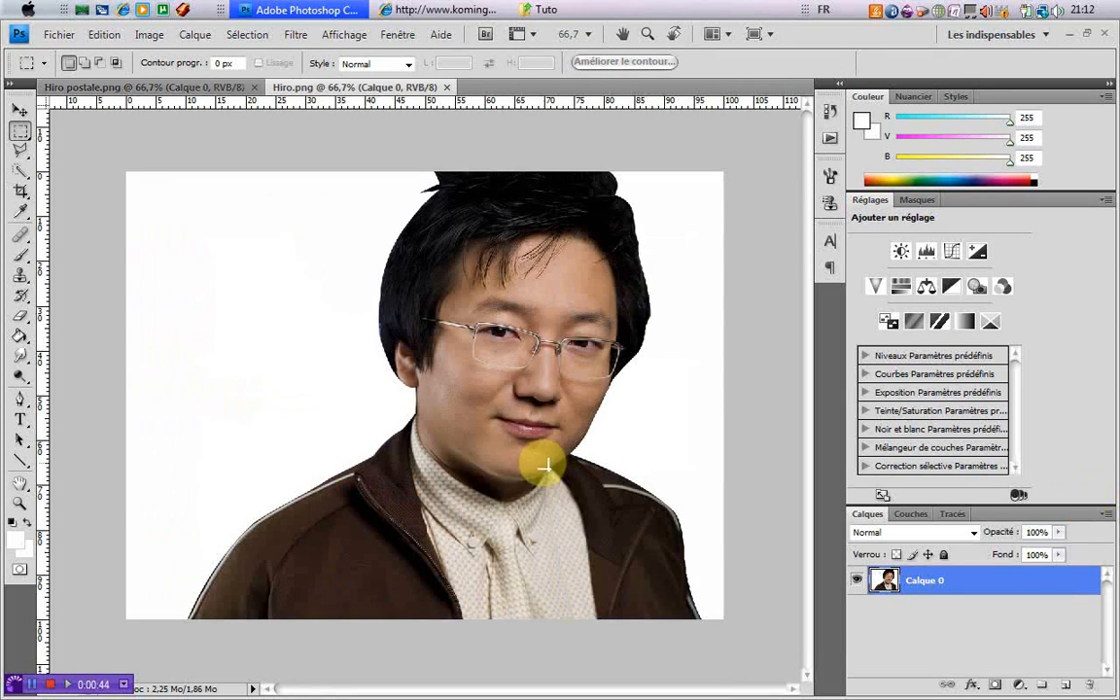
# Step: Examine the cut-out edges of the portrait around the ear, hair and neck up close
pyautogui.scroll(4, 414, 401)
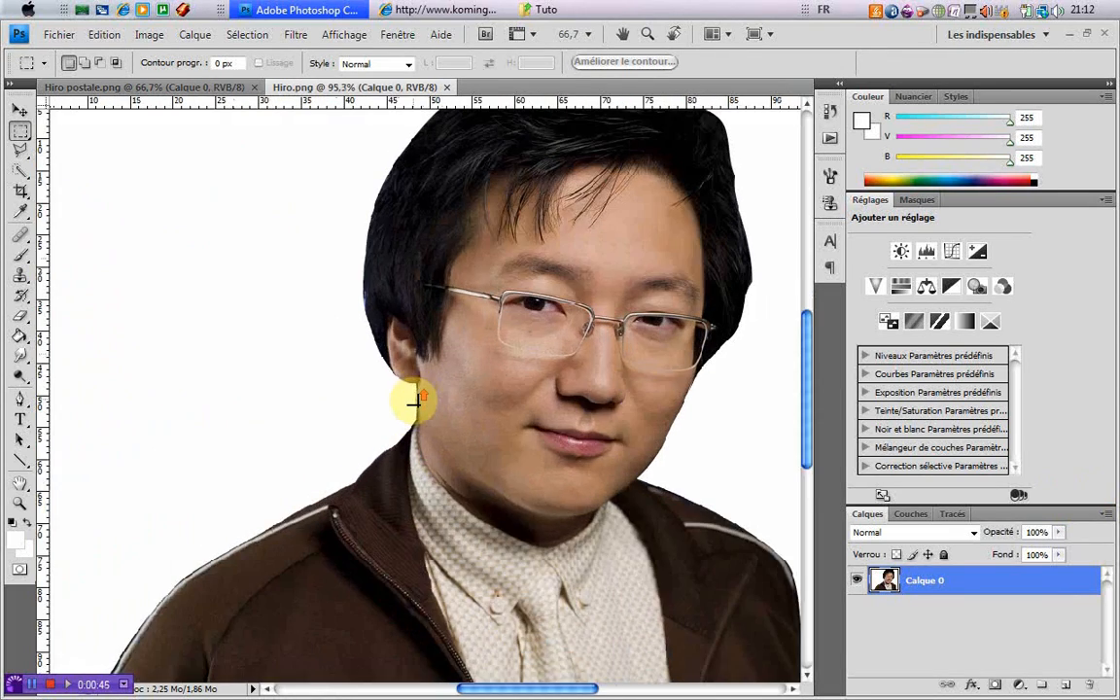
pyautogui.scroll(3, 408, 384)
pyautogui.scroll(3, 324, 225)
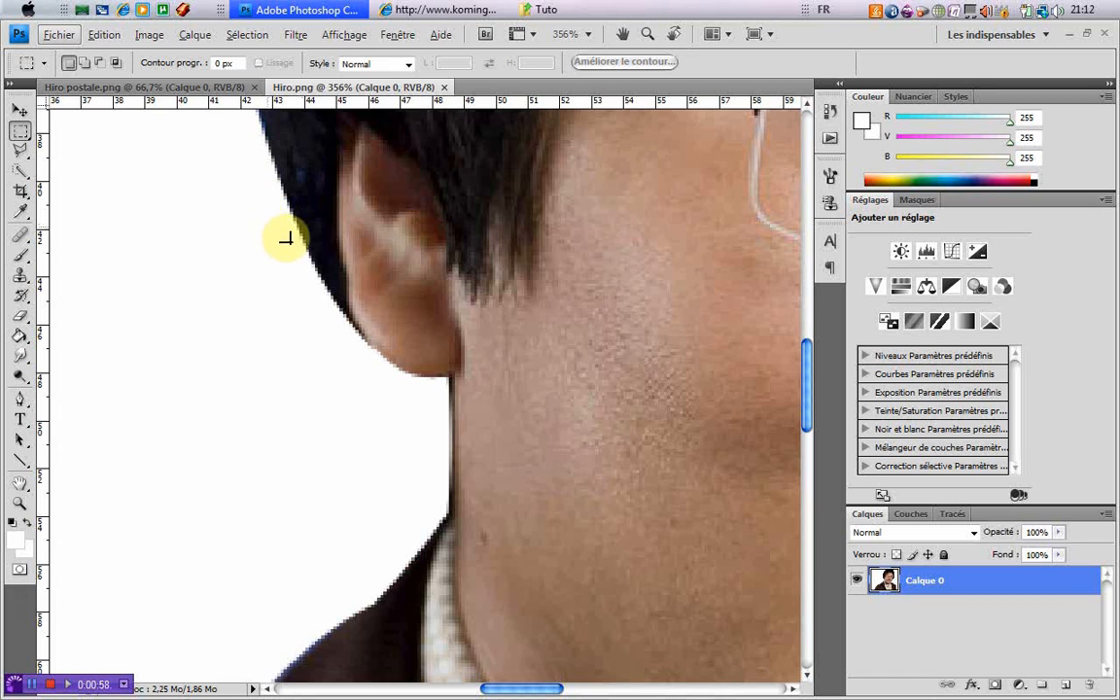
pyautogui.scroll(-3, 340, 259)
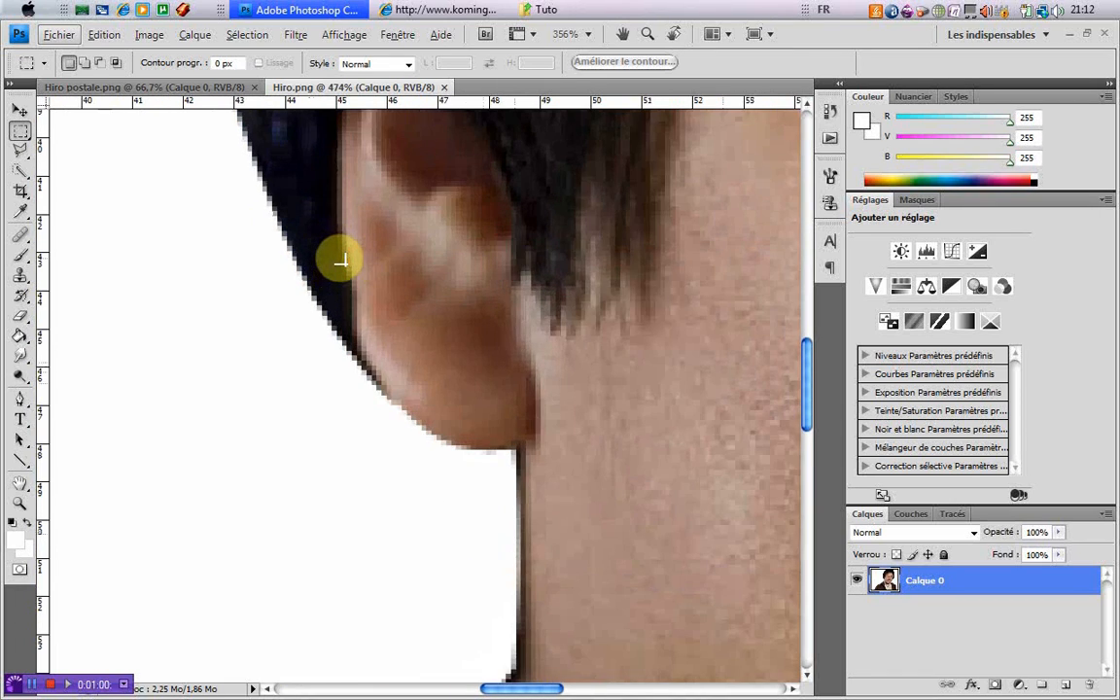
pyautogui.scroll(-5, 340, 259)
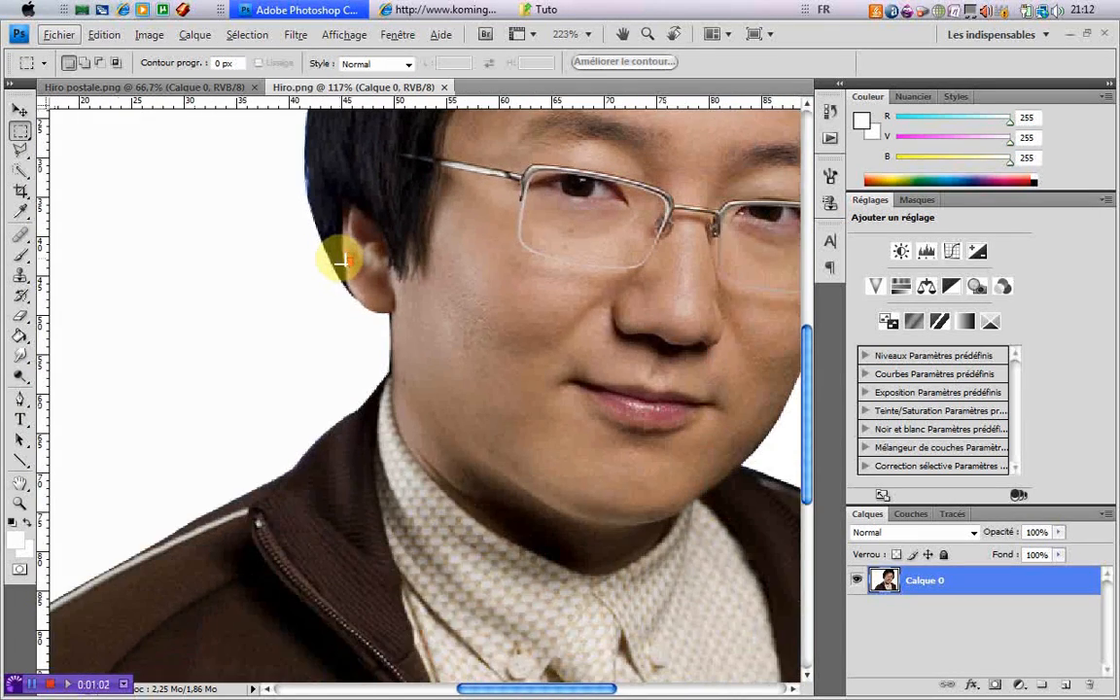
pyautogui.scroll(-1, 340, 259)
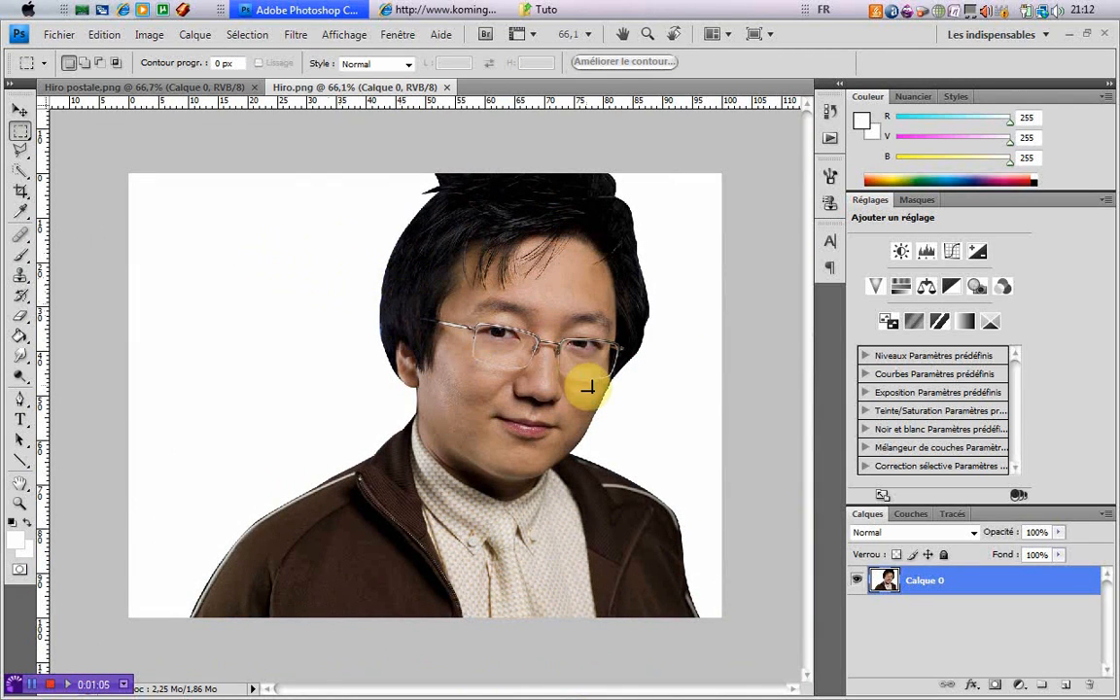
# Step: Rename the portrait's only layer as Hiro
pyautogui.rightClick(995, 586)
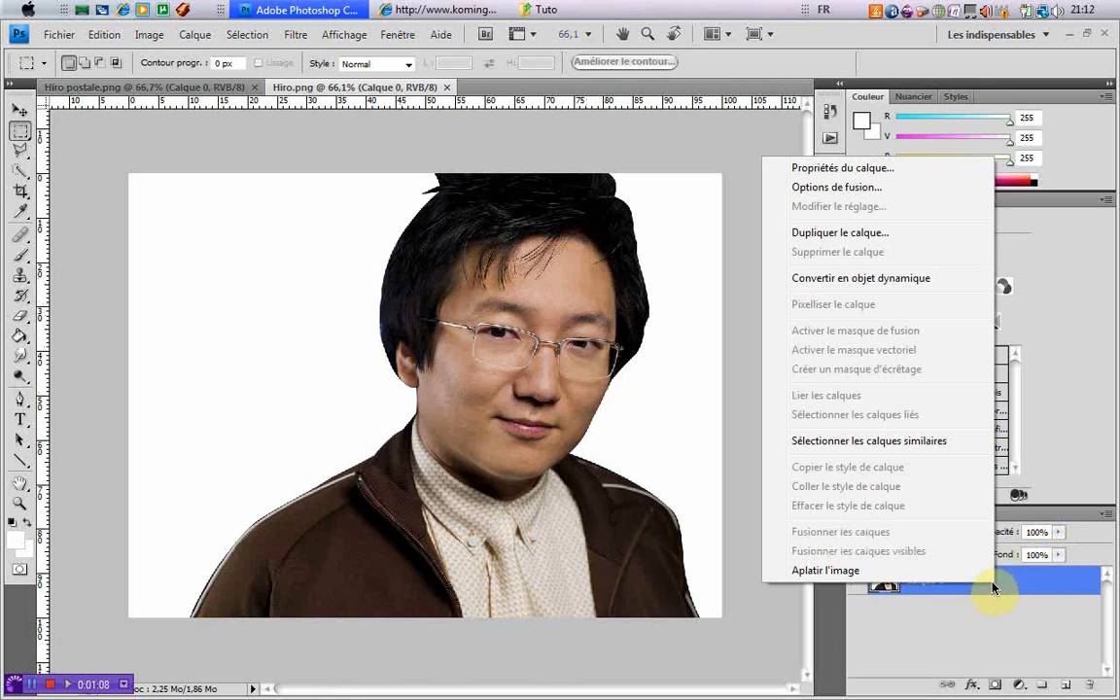
pyautogui.click(961, 633)
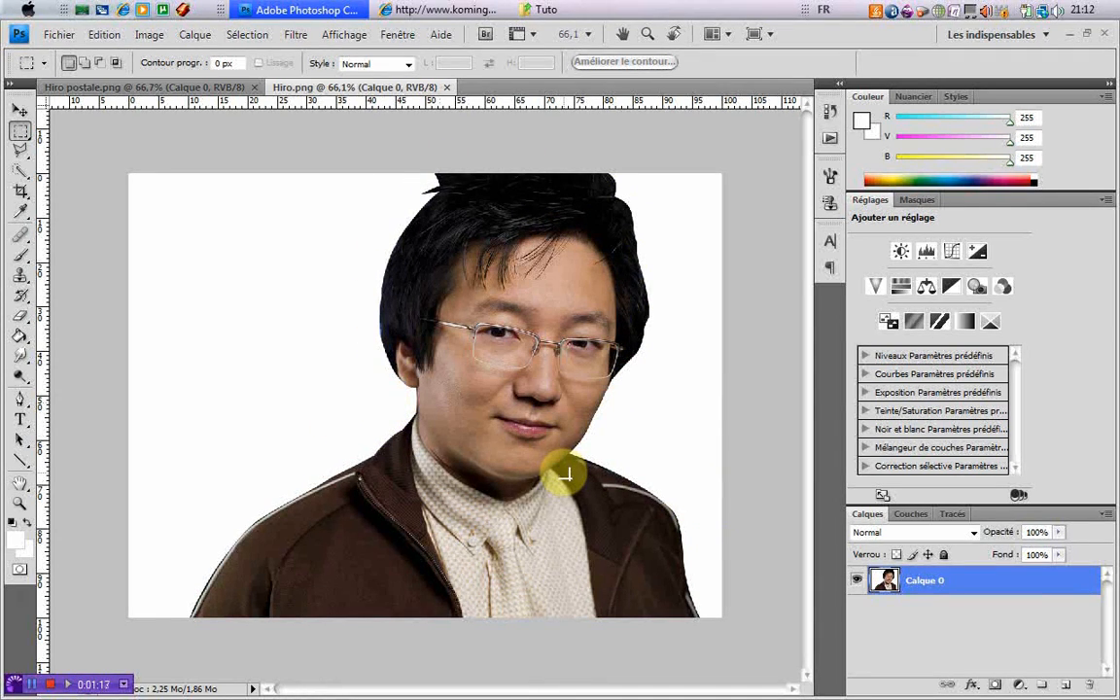
pyautogui.click(928, 596)
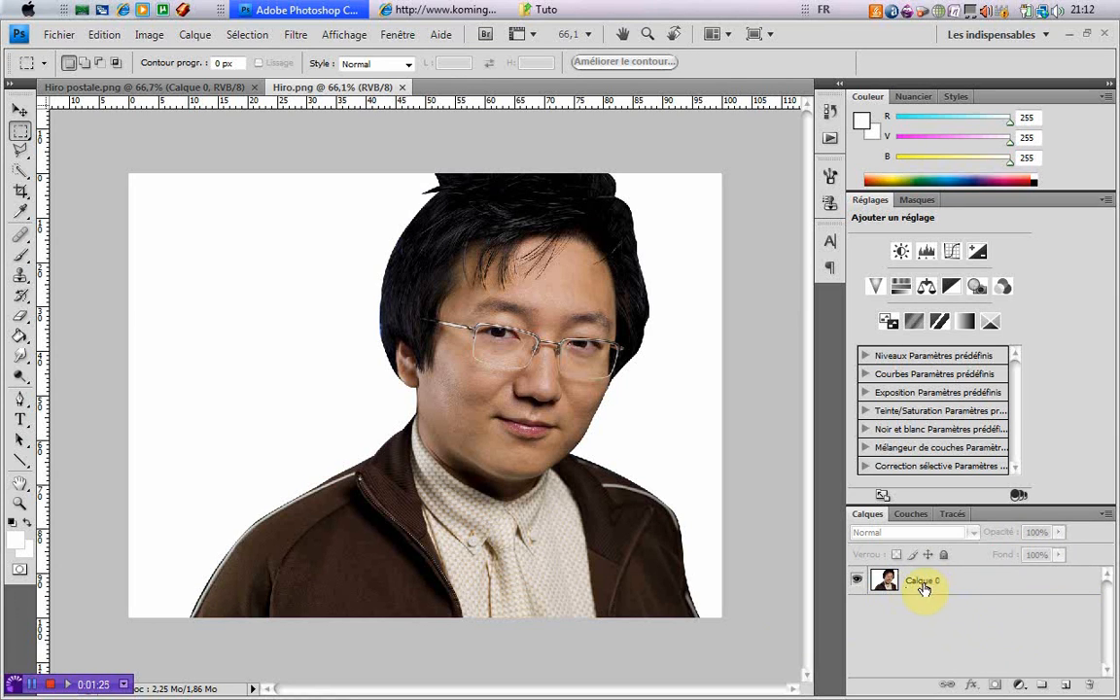
pyautogui.doubleClick(922, 582)
pyautogui.write('Hiro')
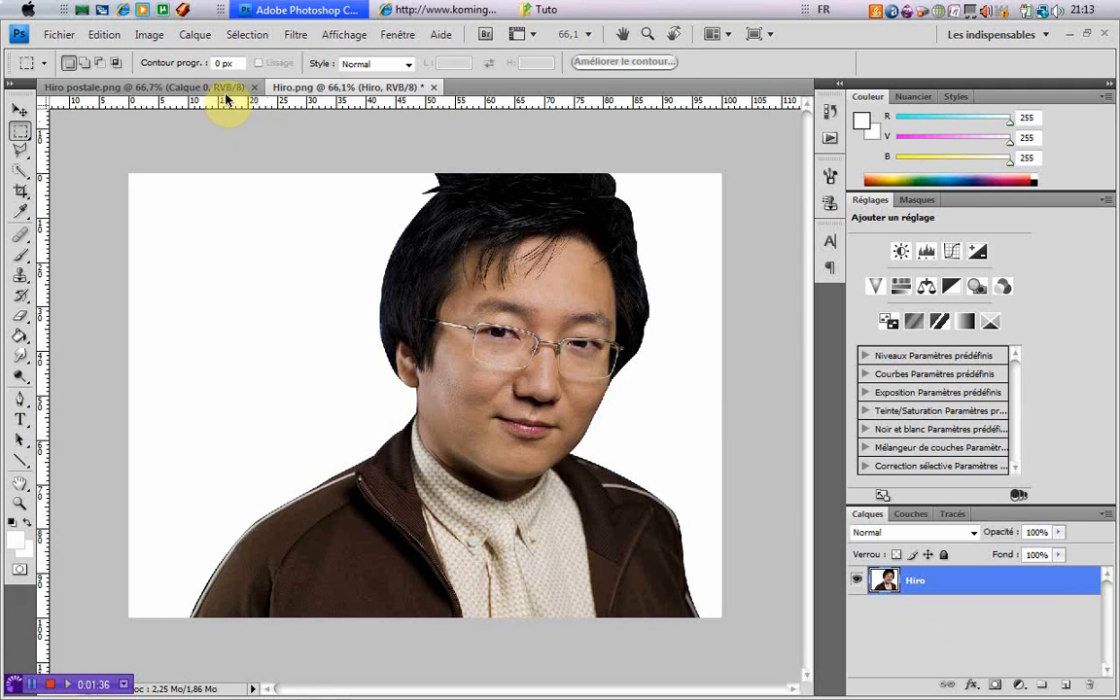
# Step: Raise the contrast of the Hiro layer to 75 with the Brightness/Contrast adjustment
pyautogui.click(960, 582)
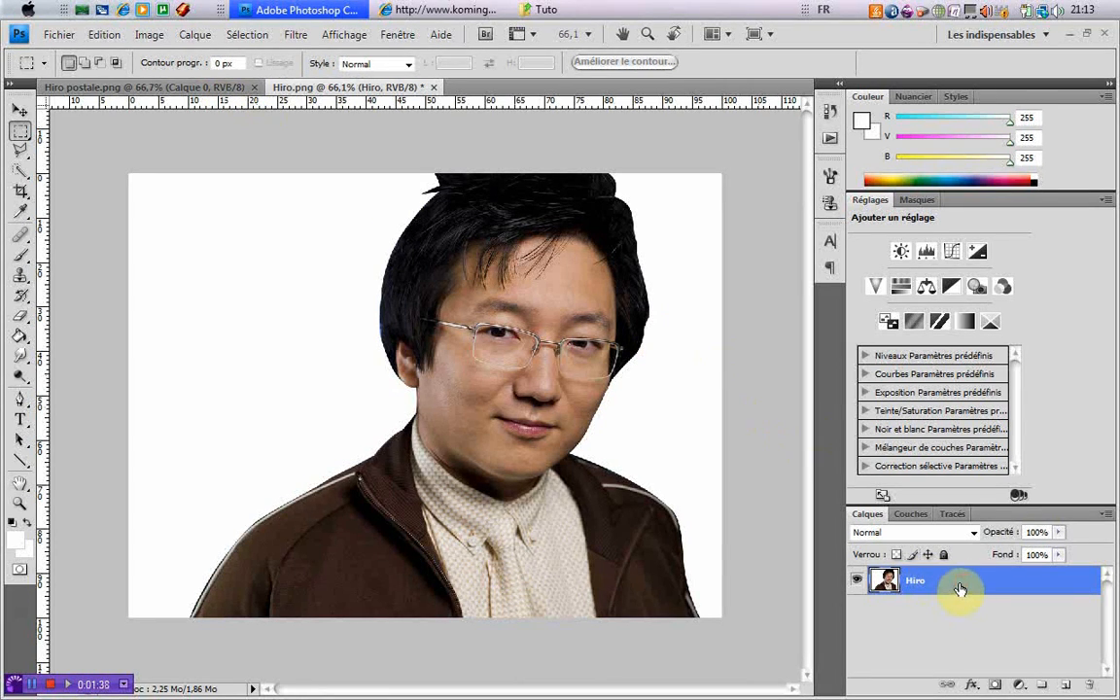
pyautogui.click(148, 34)
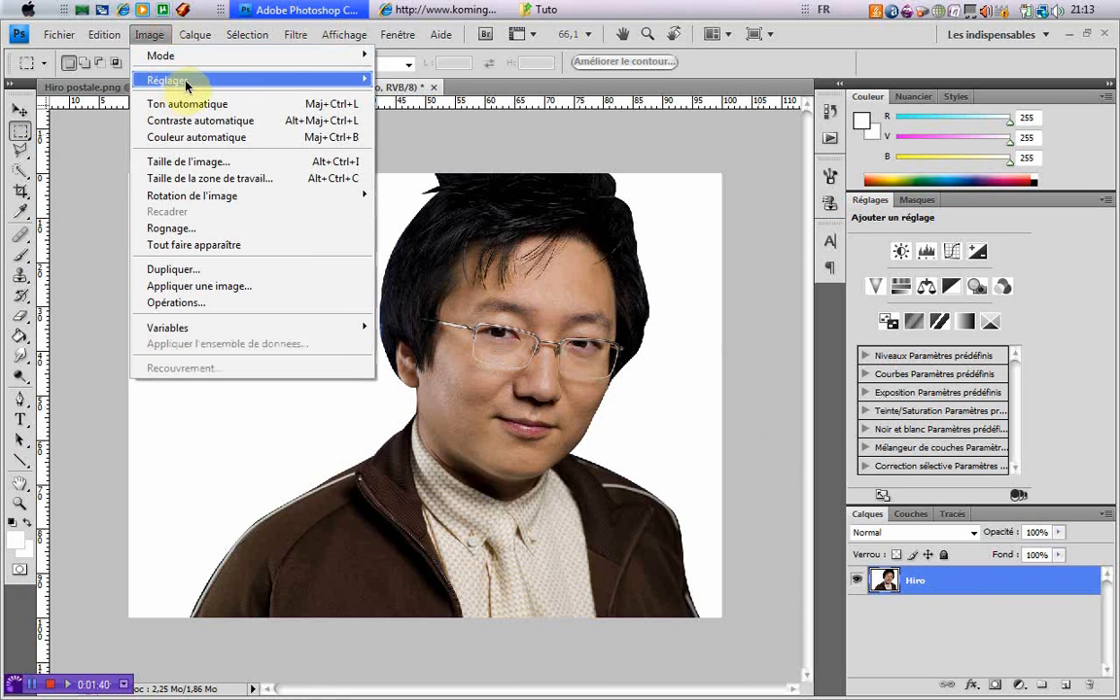
pyautogui.moveTo(188, 82)
pyautogui.click(399, 82)
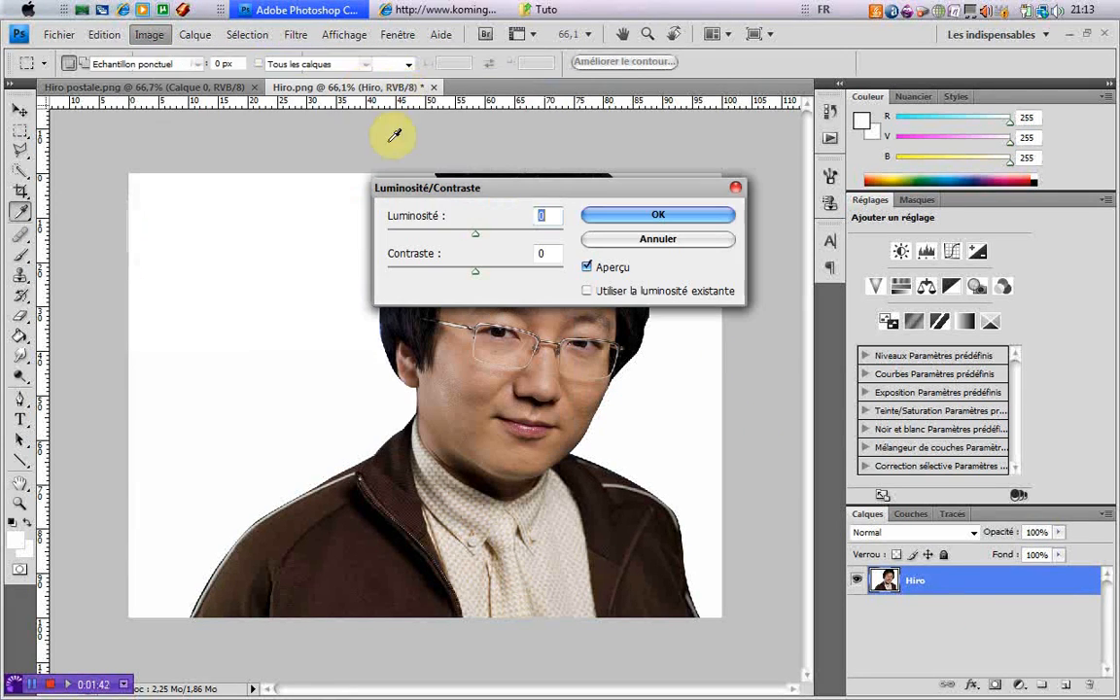
pyautogui.click(544, 254)
pyautogui.write('75')
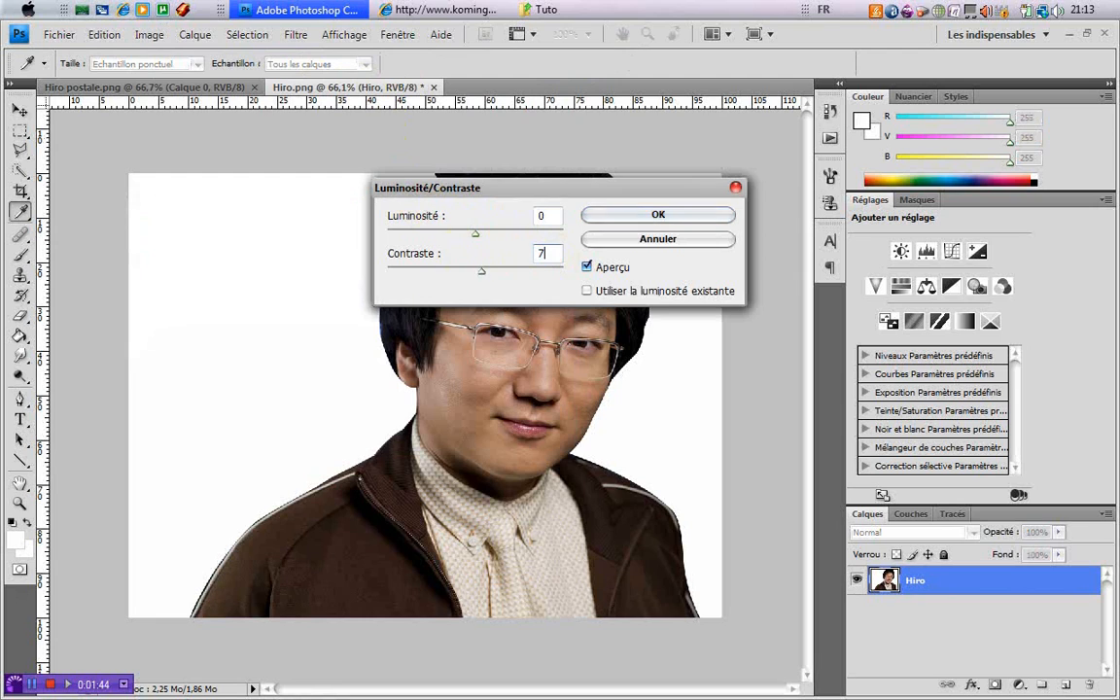
pyautogui.click(625, 214)
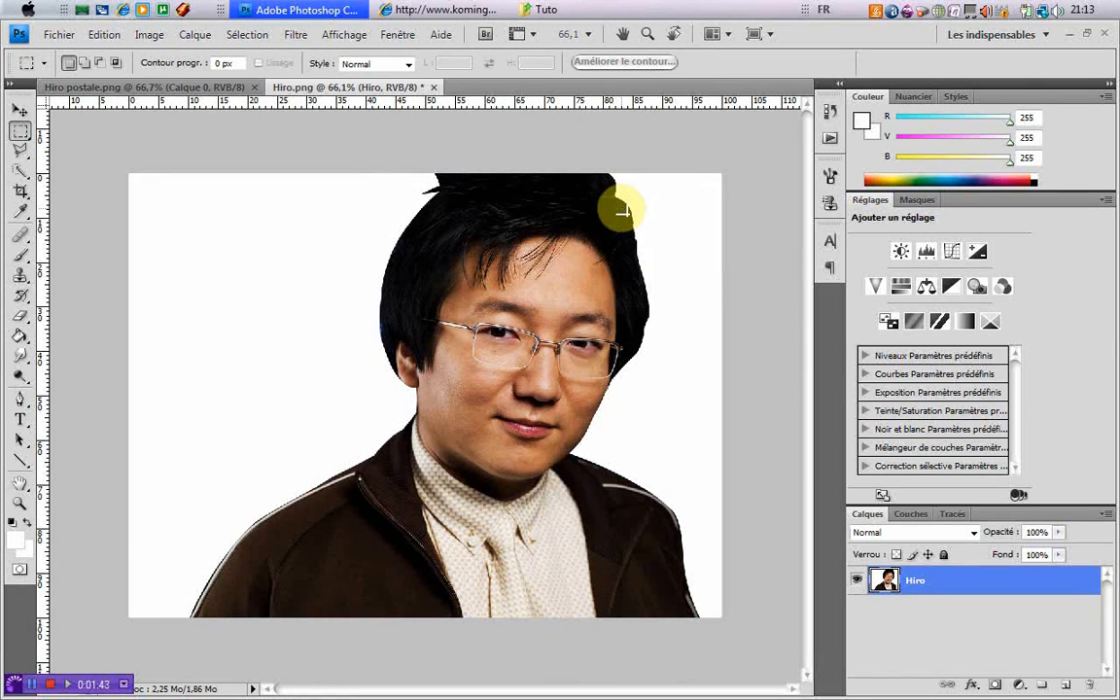
# Step: Convert the Hiro layer to black and white using the default preset (Par défaut)
pyautogui.click(151, 35)
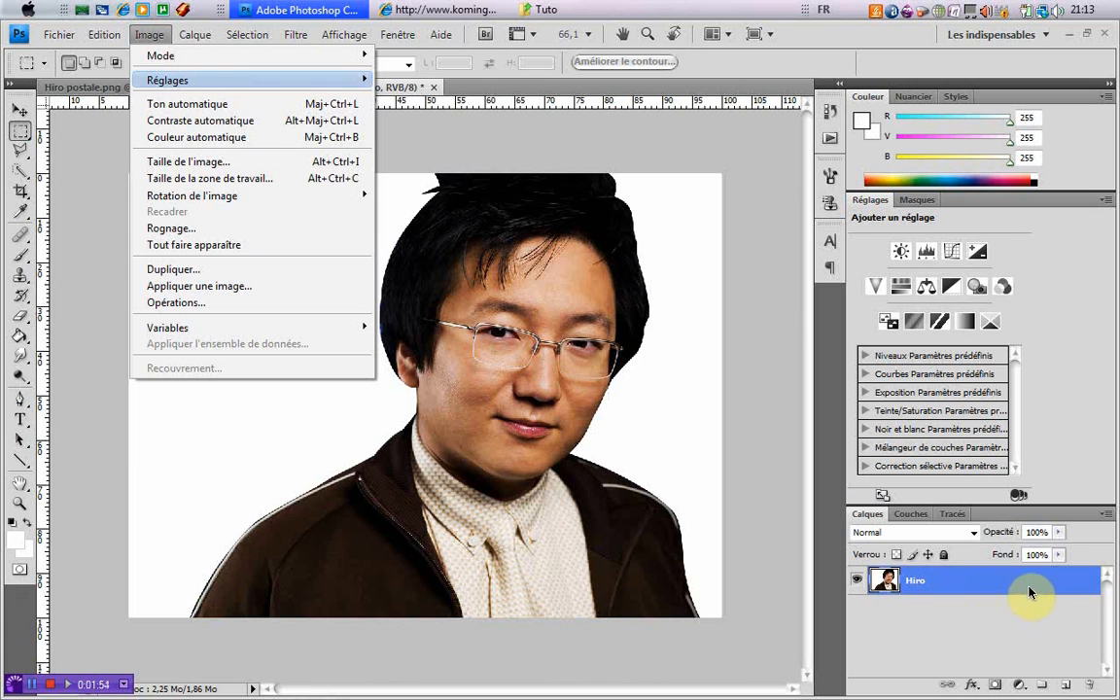
pyautogui.moveTo(234, 86)
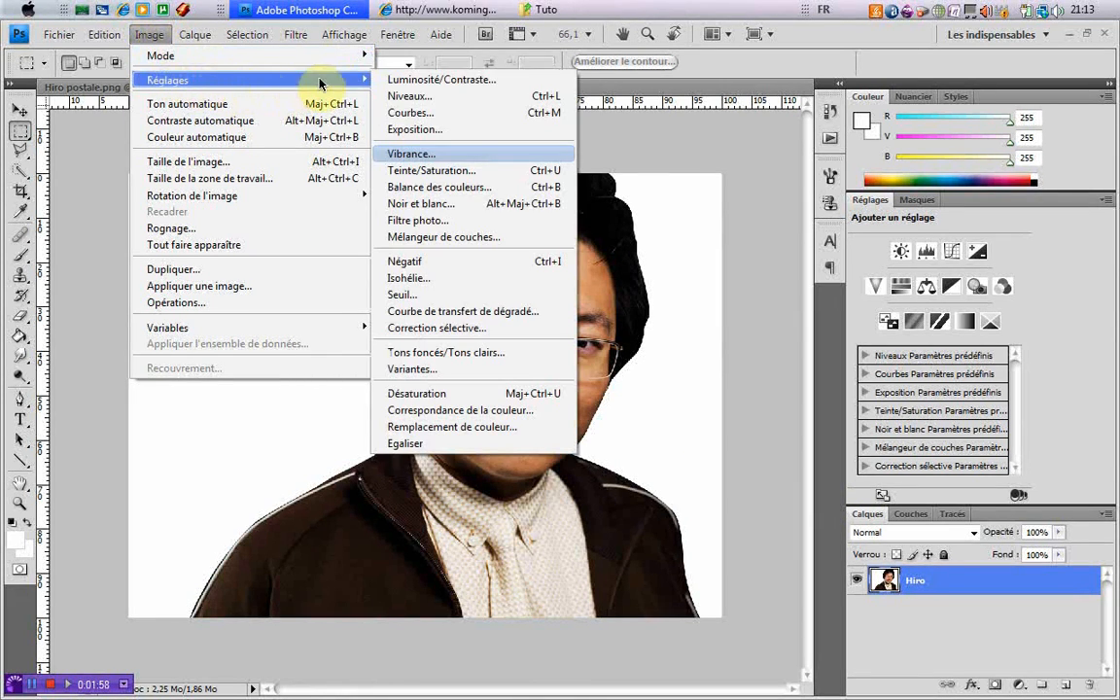
pyautogui.click(426, 204)
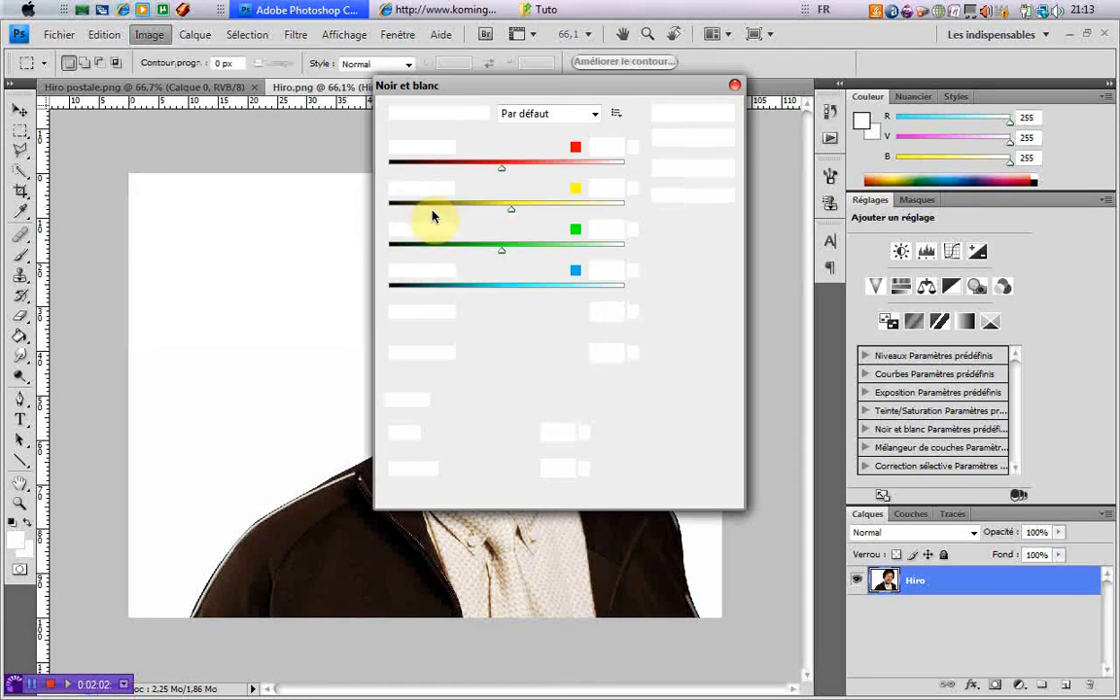
pyautogui.click(697, 114)
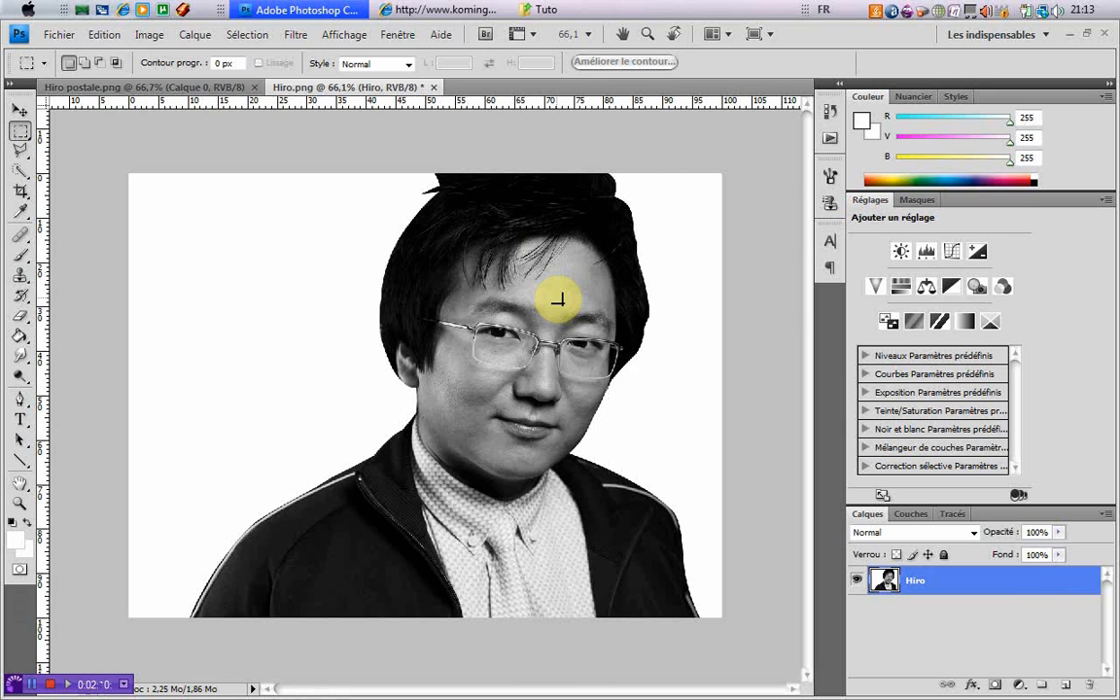
# Step: Duplicate the Hiro layer and rename the copy as Hiro Negatif
pyautogui.hotkey('ctrl', 'j')
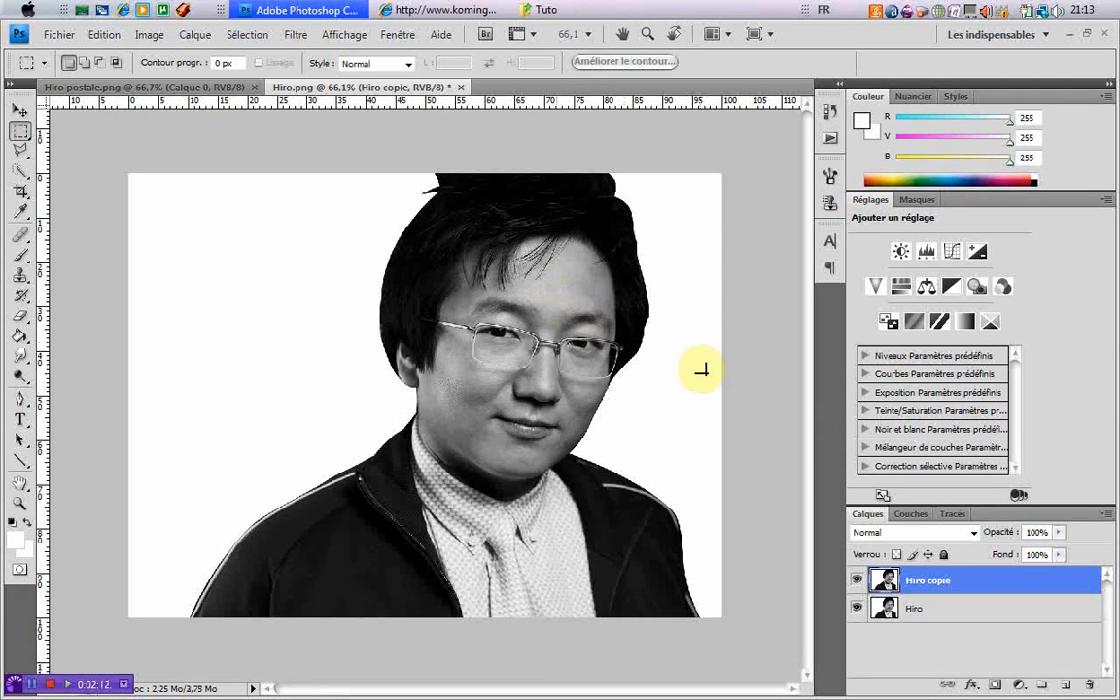
pyautogui.doubleClick(937, 580)
pyautogui.moveTo(952, 581); pyautogui.dragTo(929, 592)
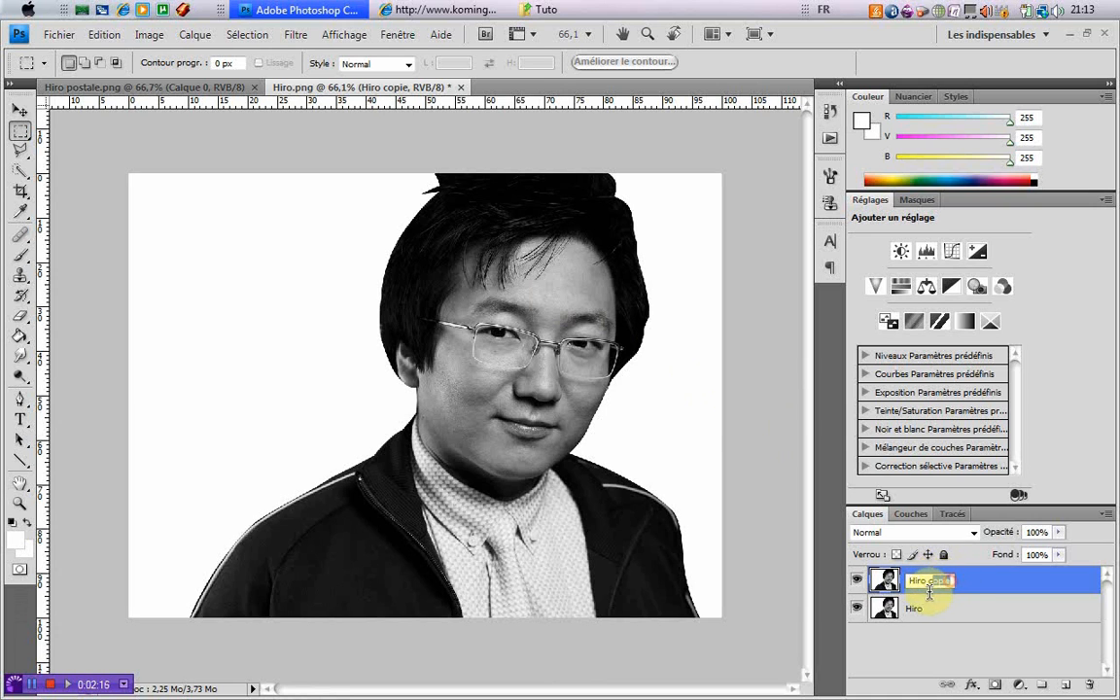
pyautogui.write('Negatif')
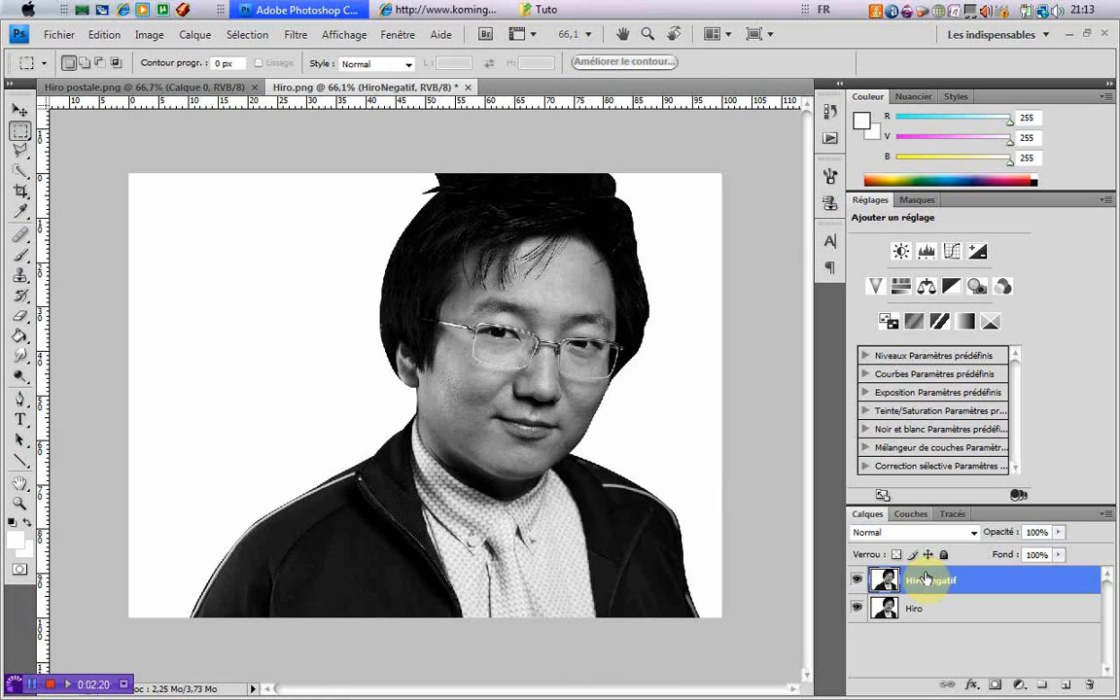
pyautogui.doubleClick(927, 580)
pyautogui.click(926, 580)
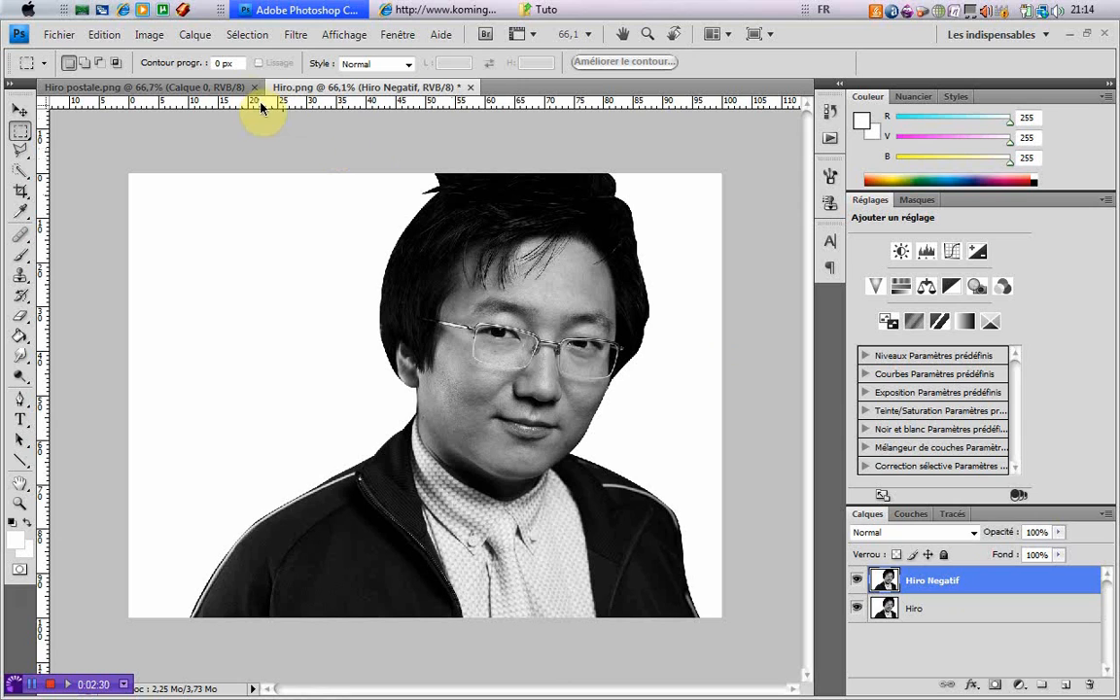
# Step: Invert the colours of the Hiro Negatif layer to make a negative
pyautogui.click(148, 36)
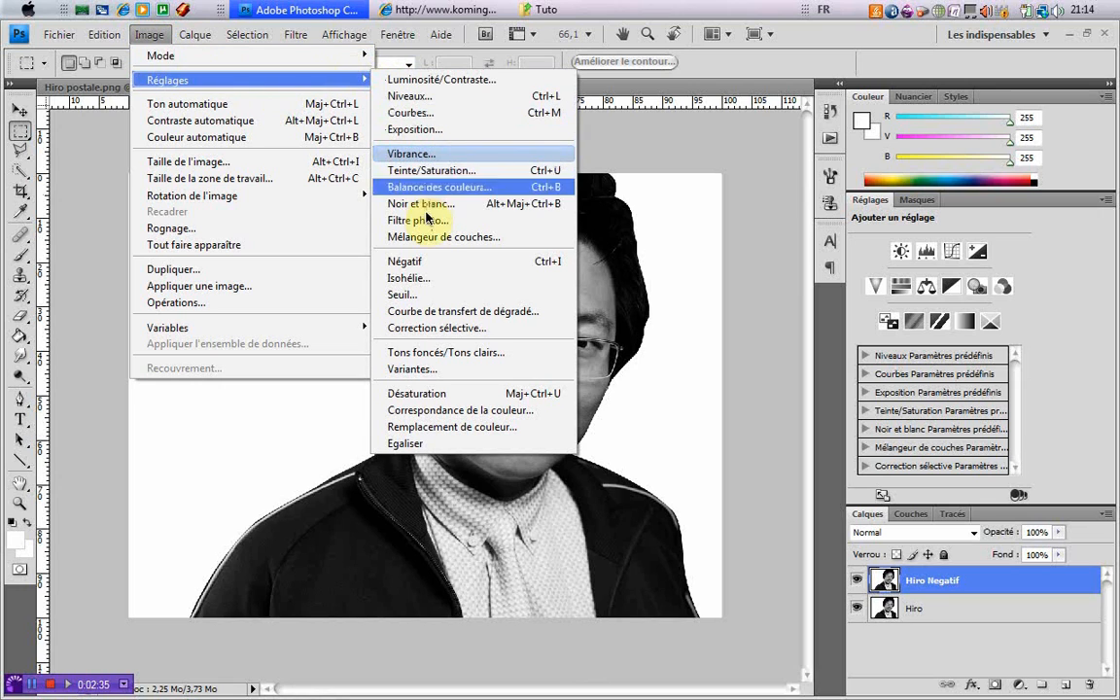
pyautogui.click(769, 244)
pyautogui.hotkey('ctrl', 'i')
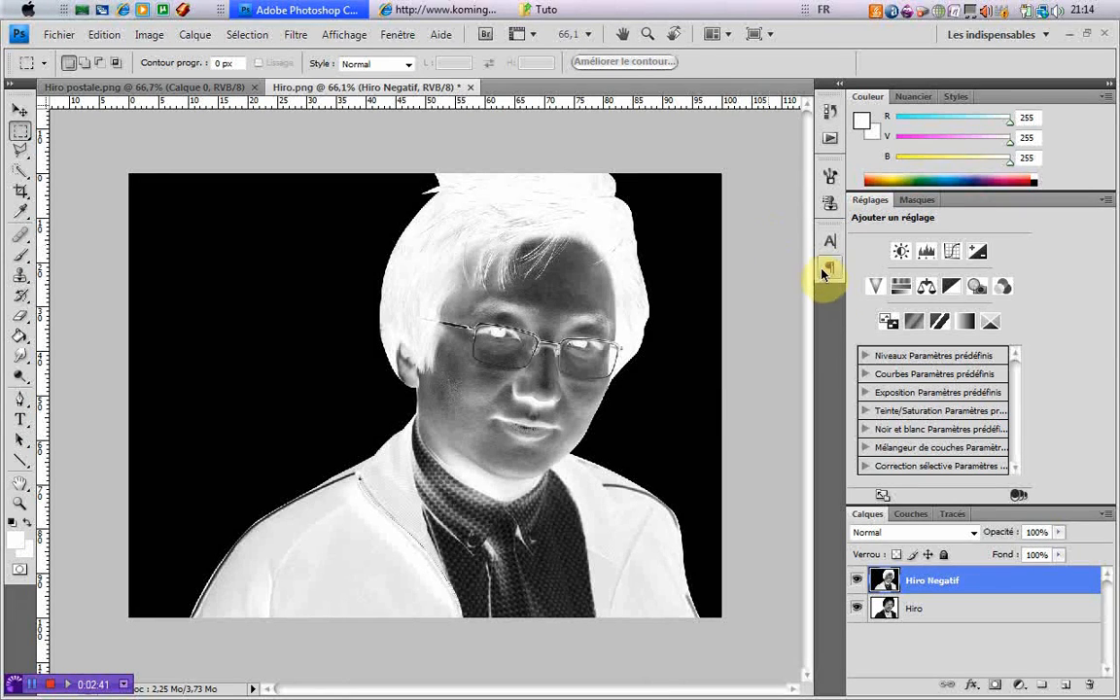
# Step: Set the blend mode of the Hiro Negatif layer to Densité linéaire - (Ajout)
pyautogui.click(974, 534)
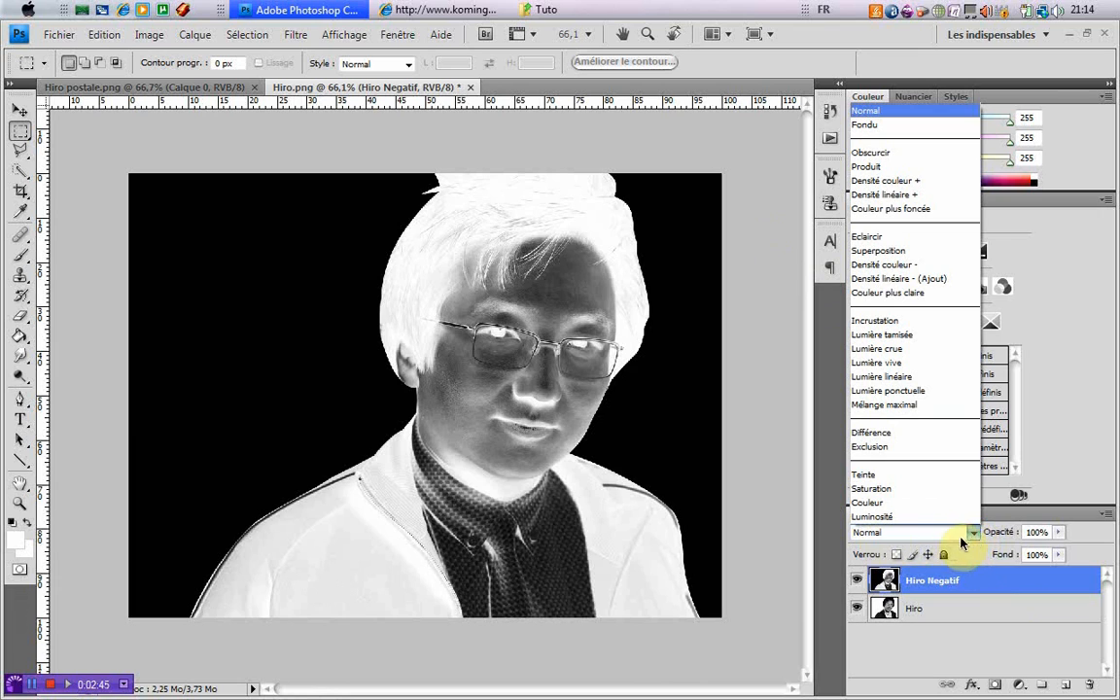
pyautogui.click(904, 283)
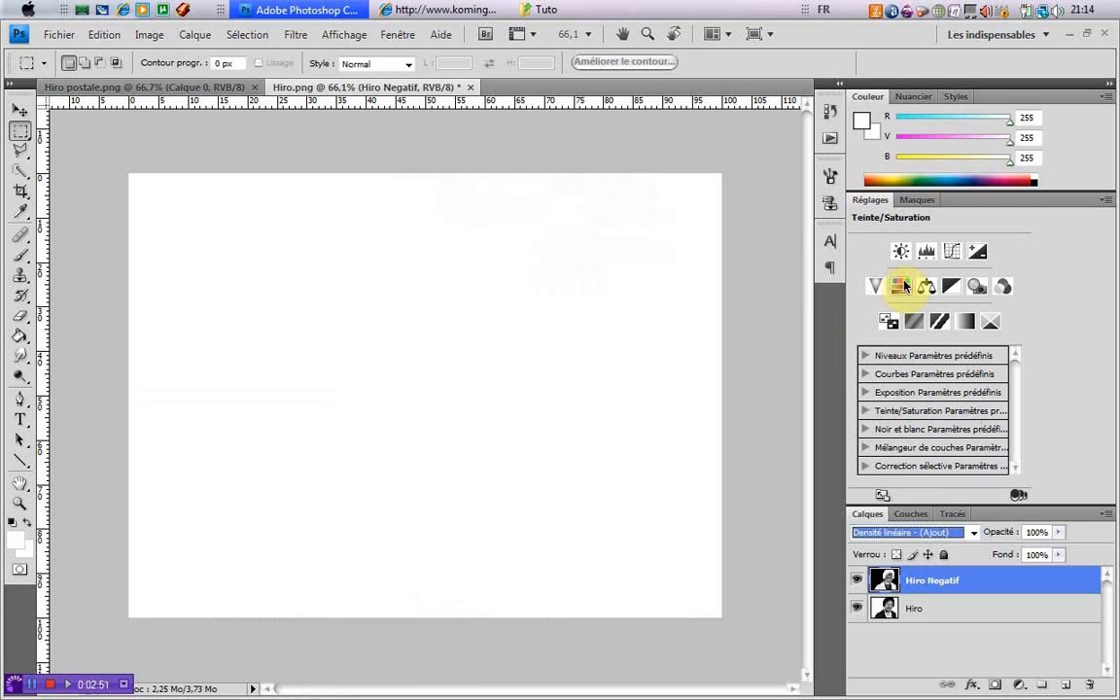
pyautogui.click(926, 634)
# Step: Apply a Gaussian blur (Flou gaussien) with a radius of 8 pixels to the Hiro Negatif layer
pyautogui.click(964, 582)
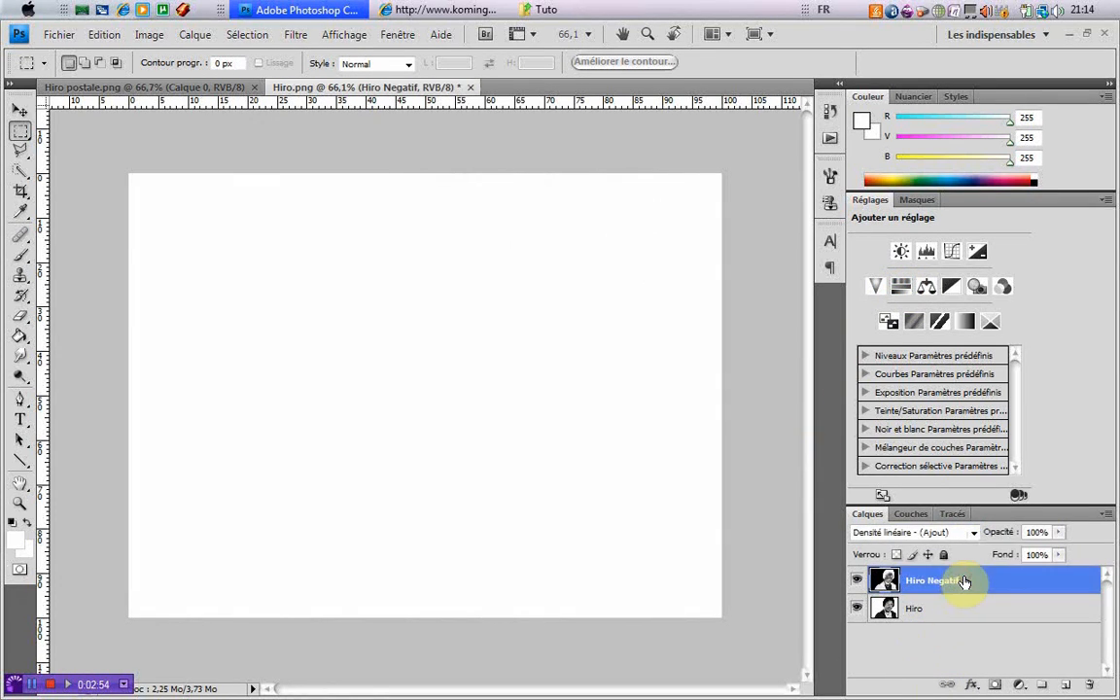
pyautogui.click(290, 36)
pyautogui.moveTo(360, 180)
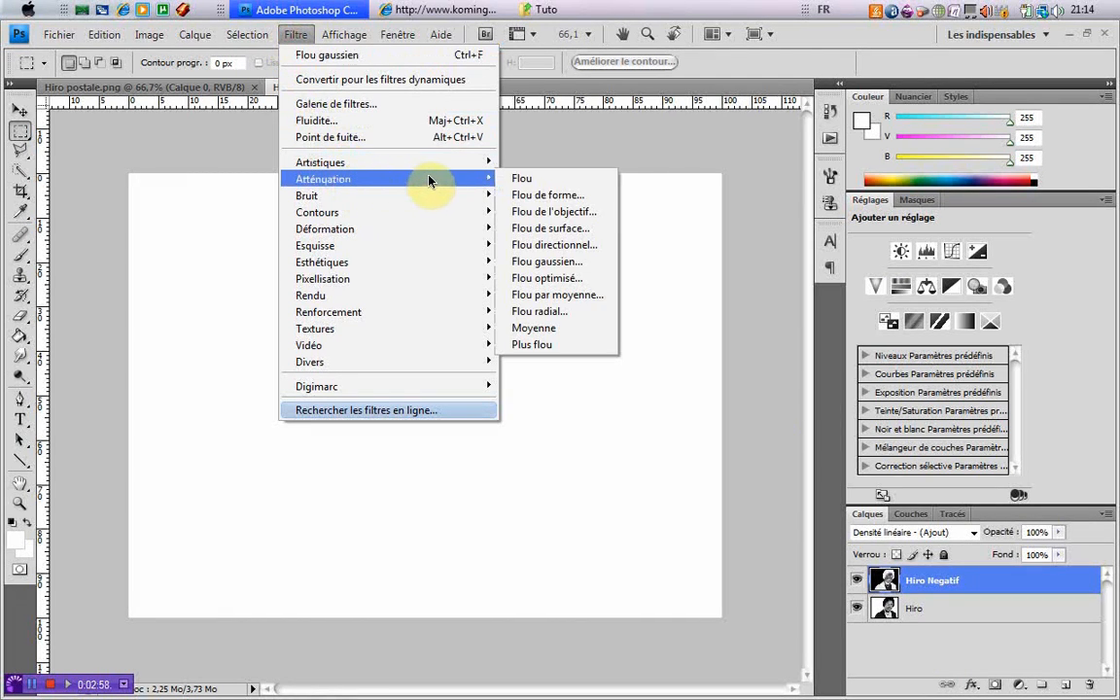
pyautogui.click(532, 261)
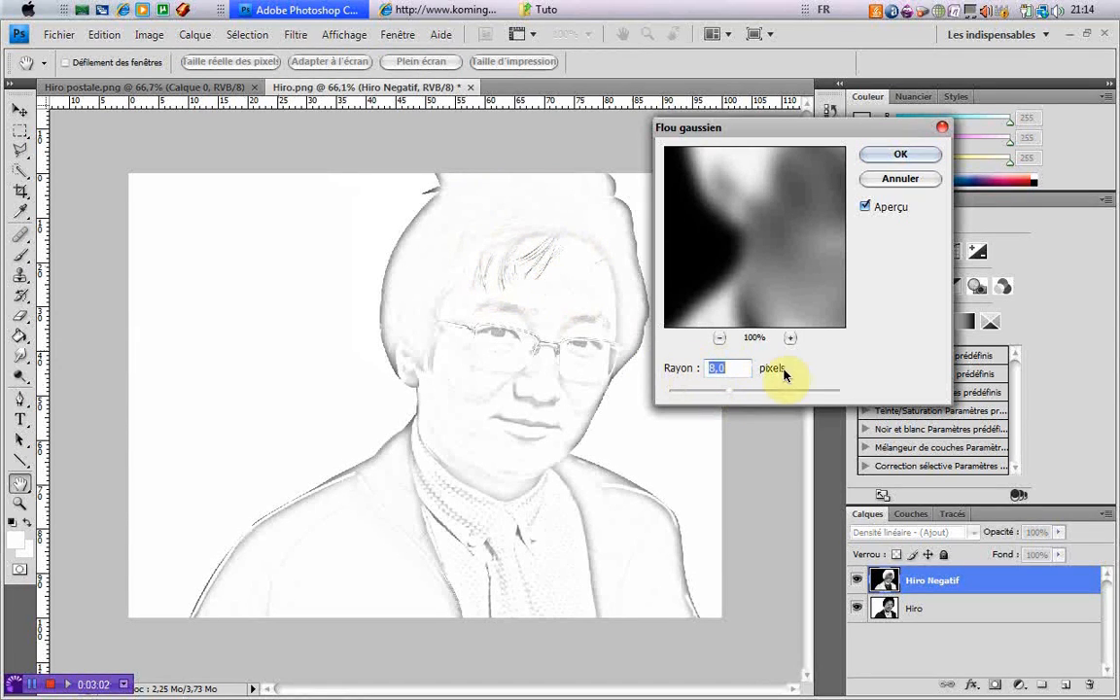
pyautogui.moveTo(728, 392); pyautogui.dragTo(690, 394)
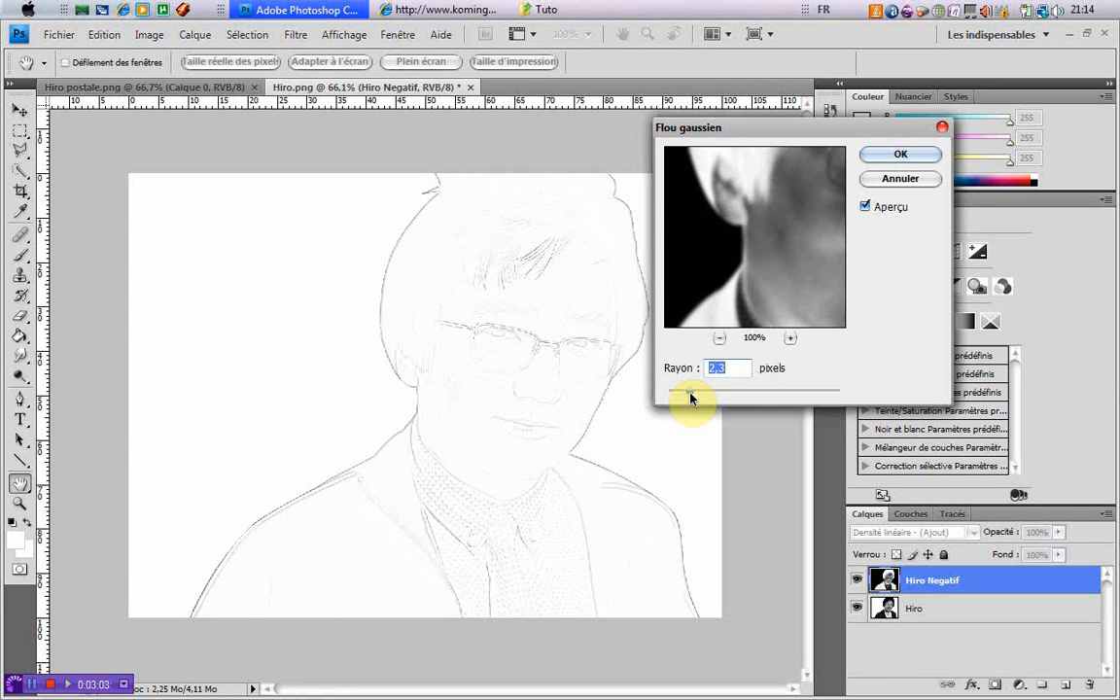
pyautogui.moveTo(690, 395); pyautogui.dragTo(844, 395)
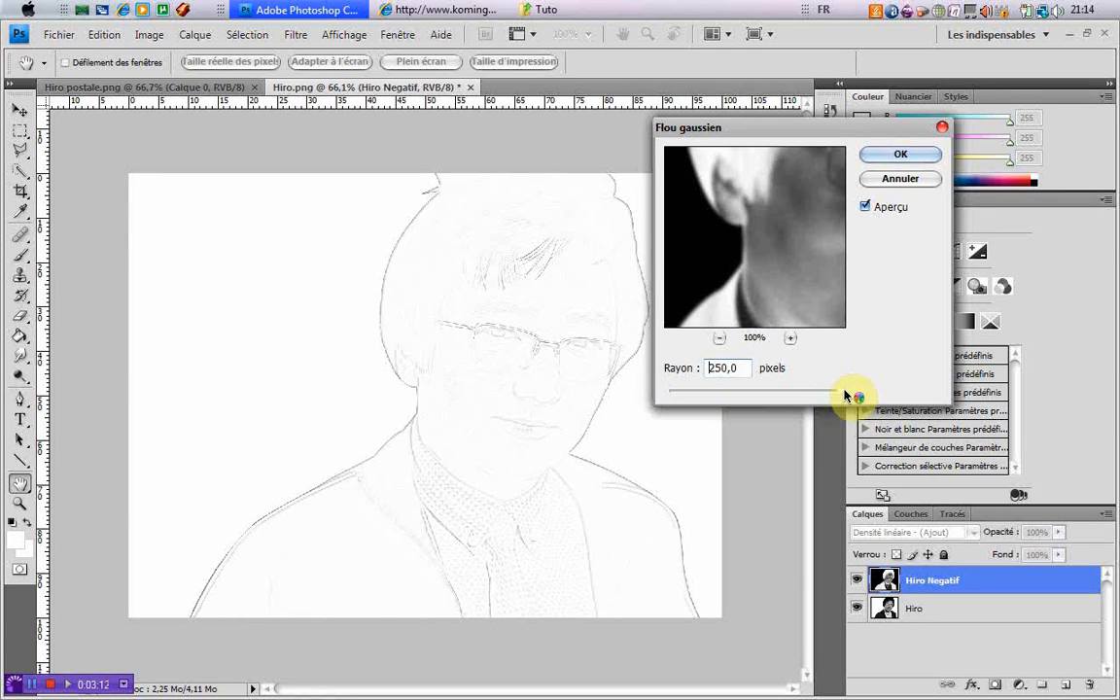
pyautogui.click(844, 393)
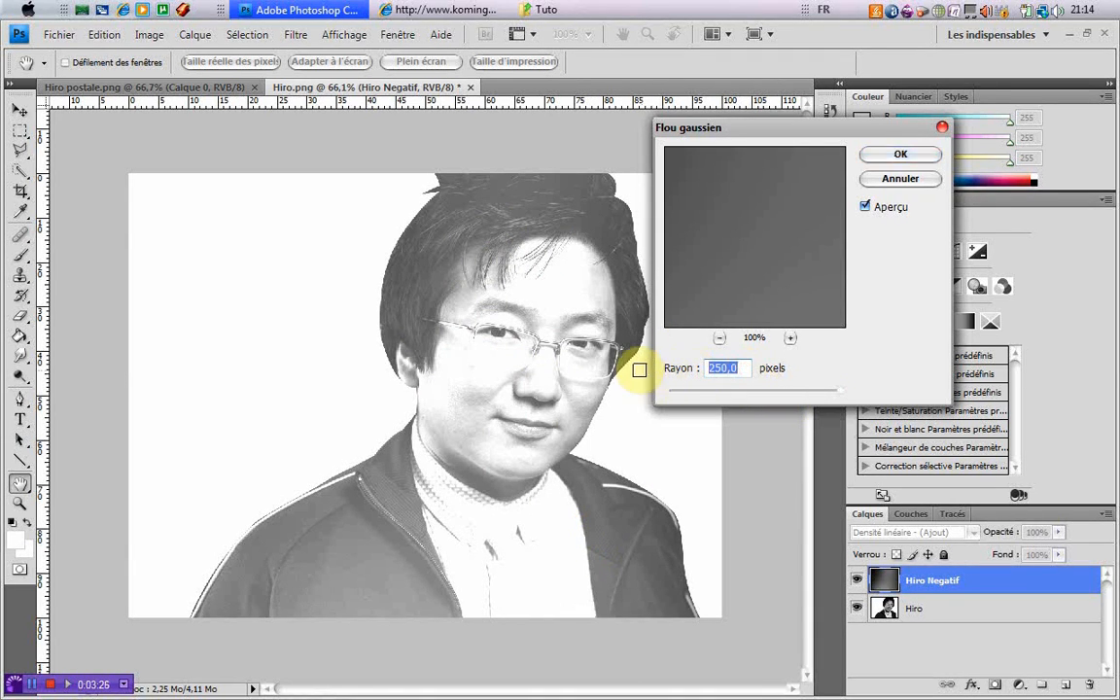
pyautogui.write('8')
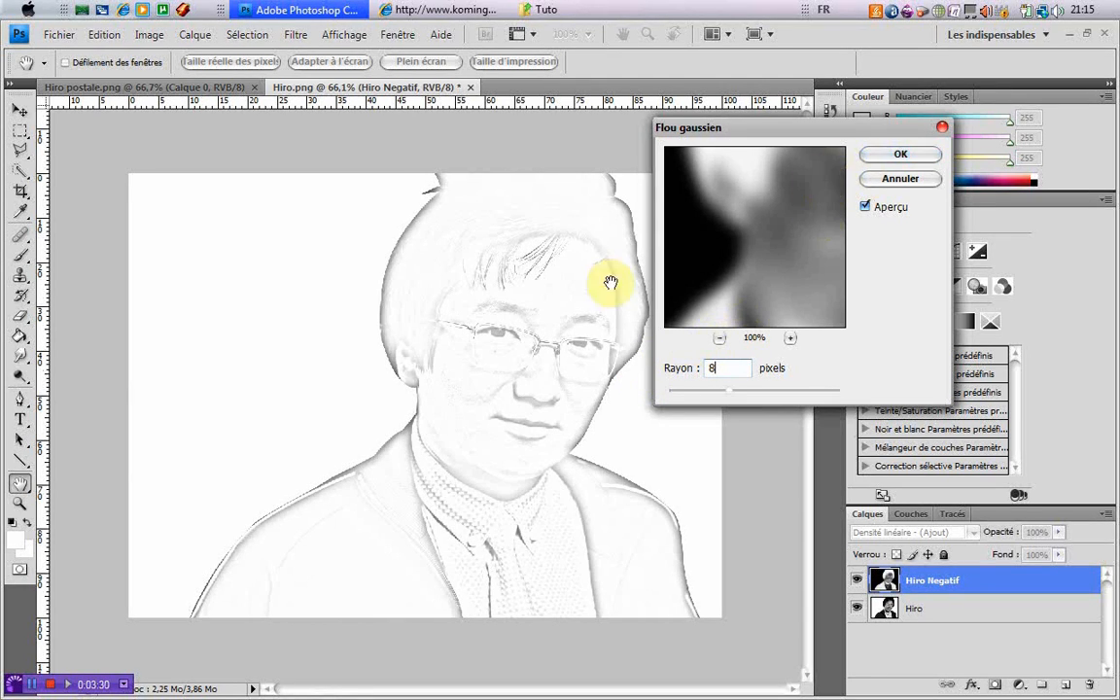
pyautogui.click(887, 155)
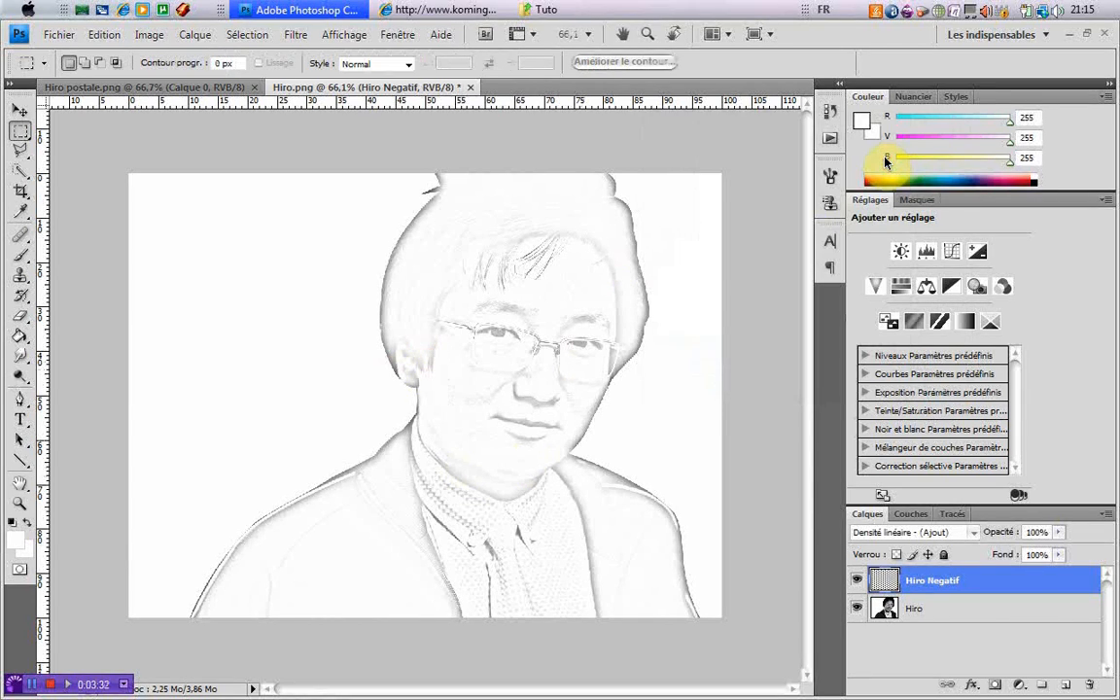
# Step: Merge the Hiro Negatif and Hiro layers into a single layer
pyautogui.keyDown('shift'); pyautogui.click(1004, 620); pyautogui.keyUp('shift')
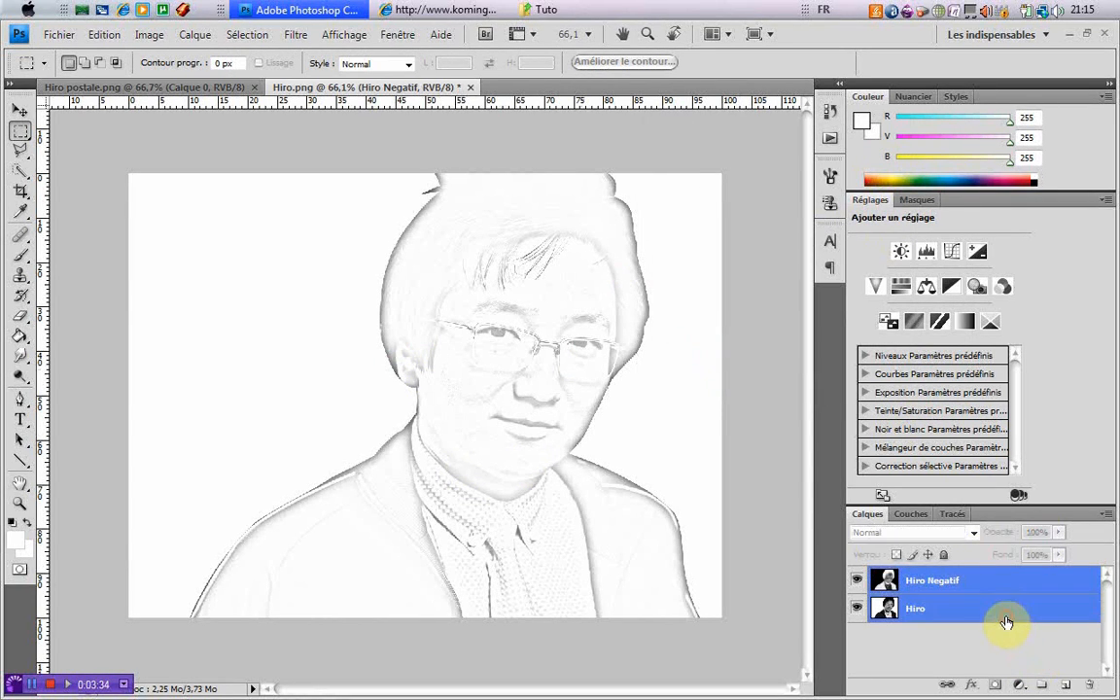
pyautogui.rightClick(1001, 620)
pyautogui.click(875, 562)
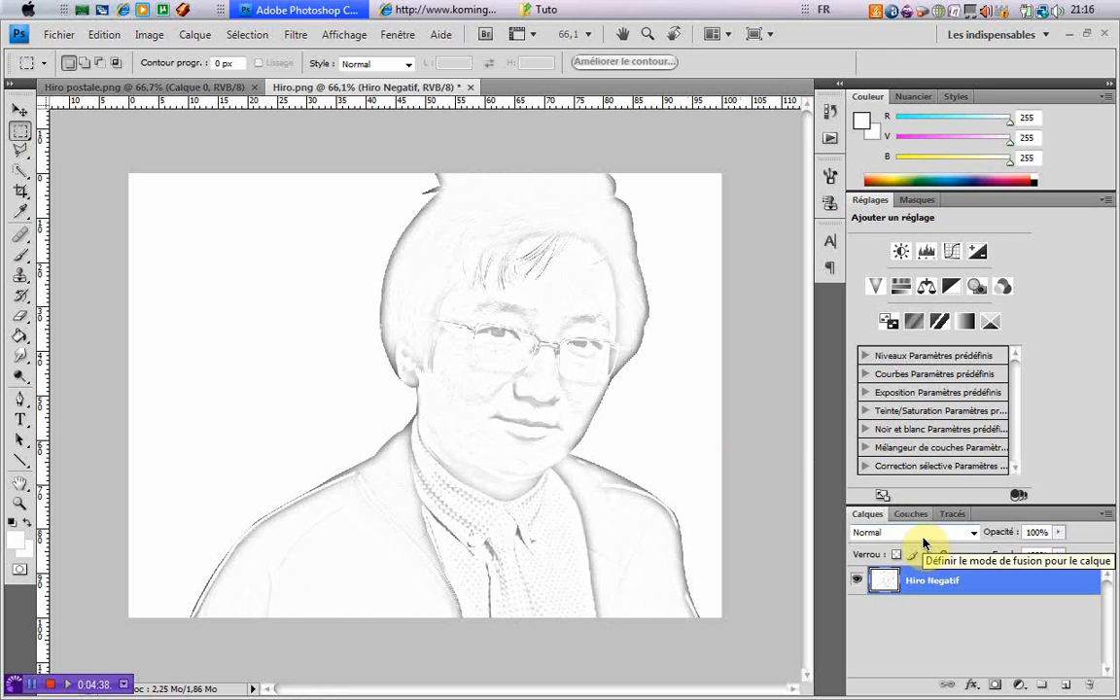
# Step: Check the example postcard in Hiro postale.png, and copy the New York street photo from Internet Explorer
pyautogui.click(198, 88)
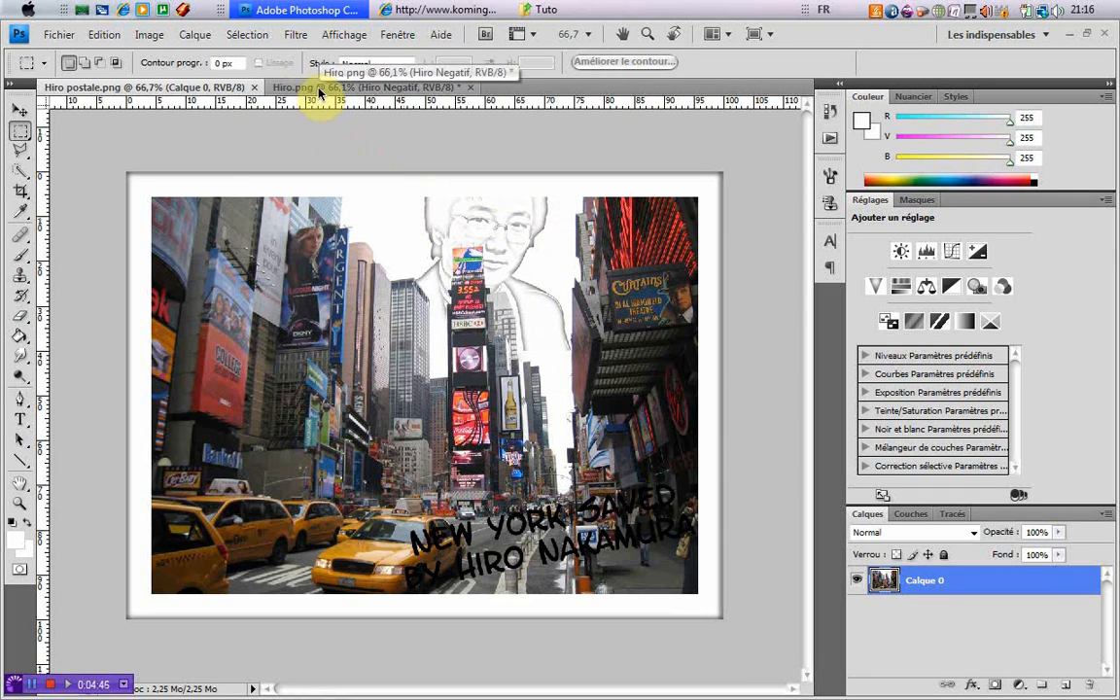
pyautogui.click(319, 89)
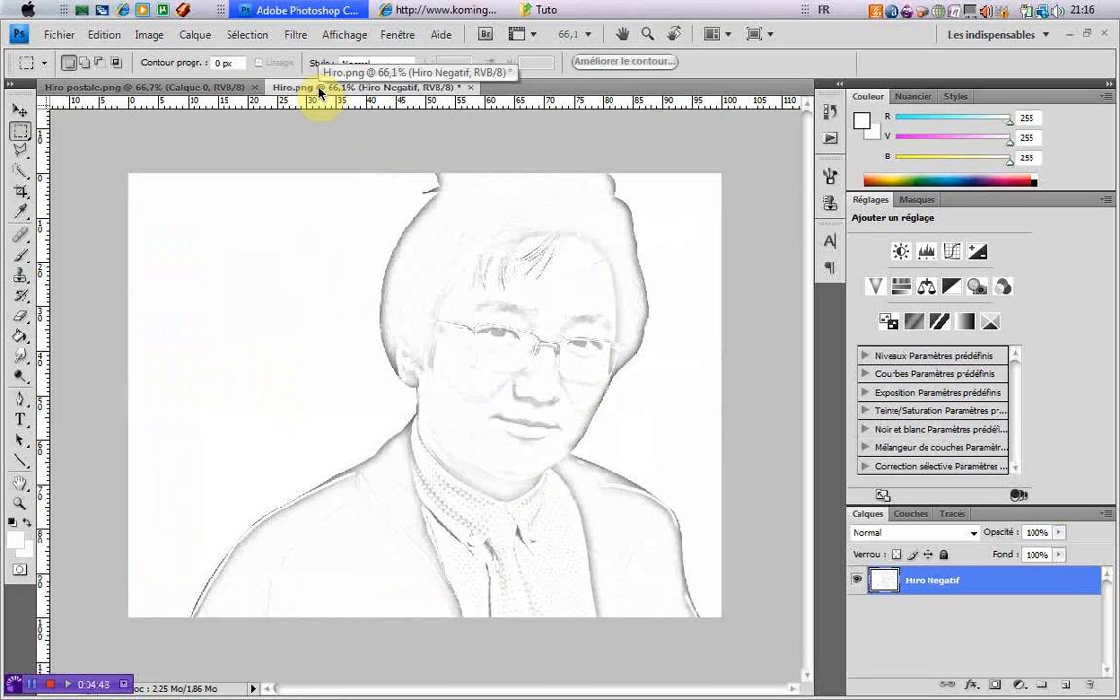
pyautogui.click(434, 9)
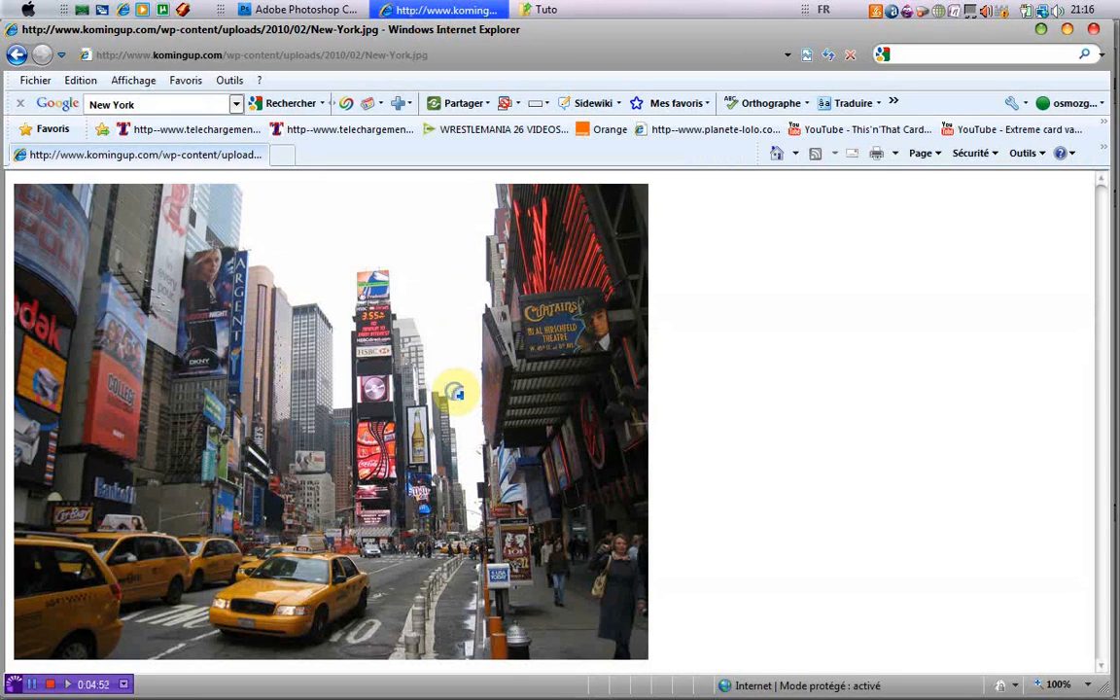
pyautogui.rightClick(456, 395)
pyautogui.click(785, 243)
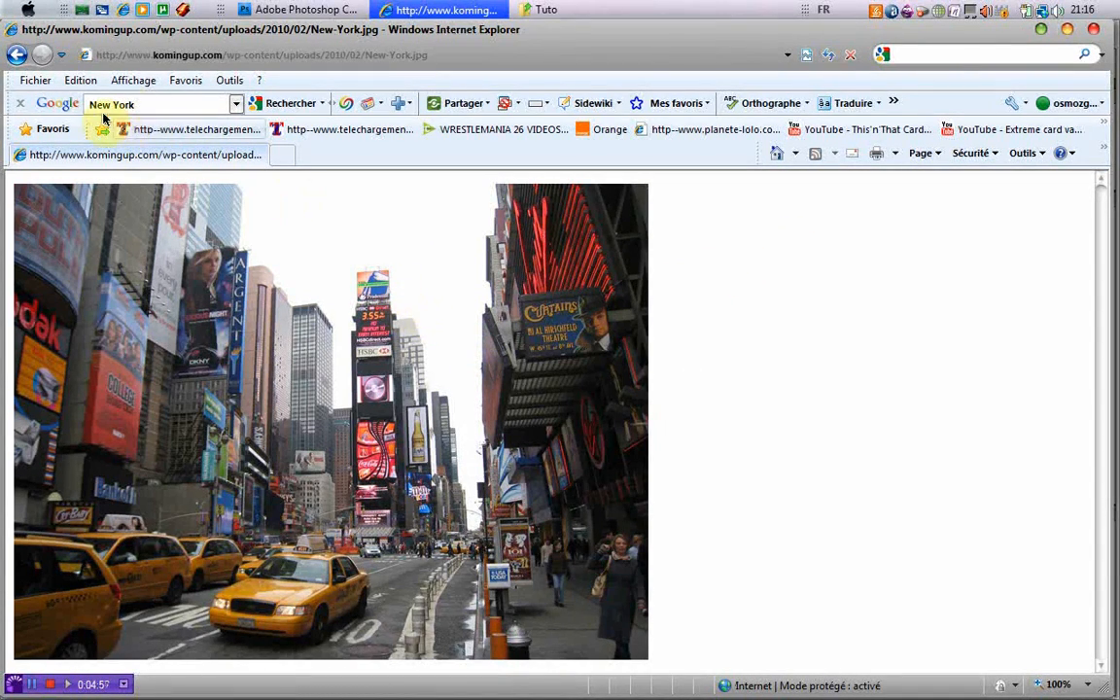
pyautogui.rightClick(261, 333)
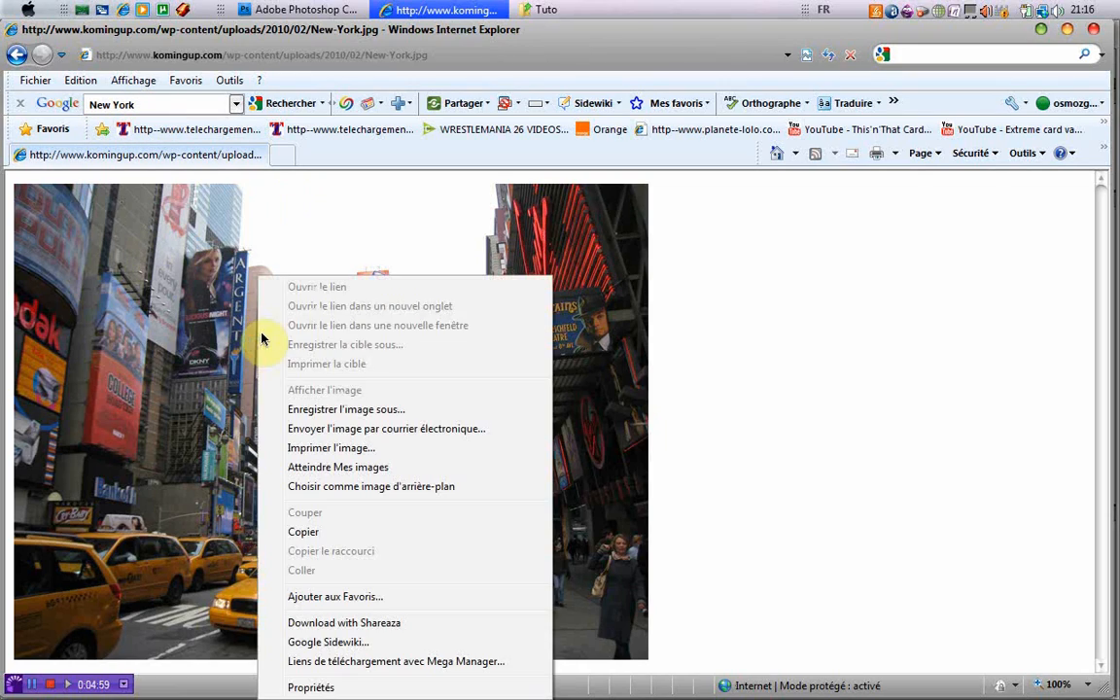
pyautogui.click(310, 533)
# Step: Switch back to Photoshop and paste the copied New York photo into Hiro.png
pyautogui.click(330, 10)
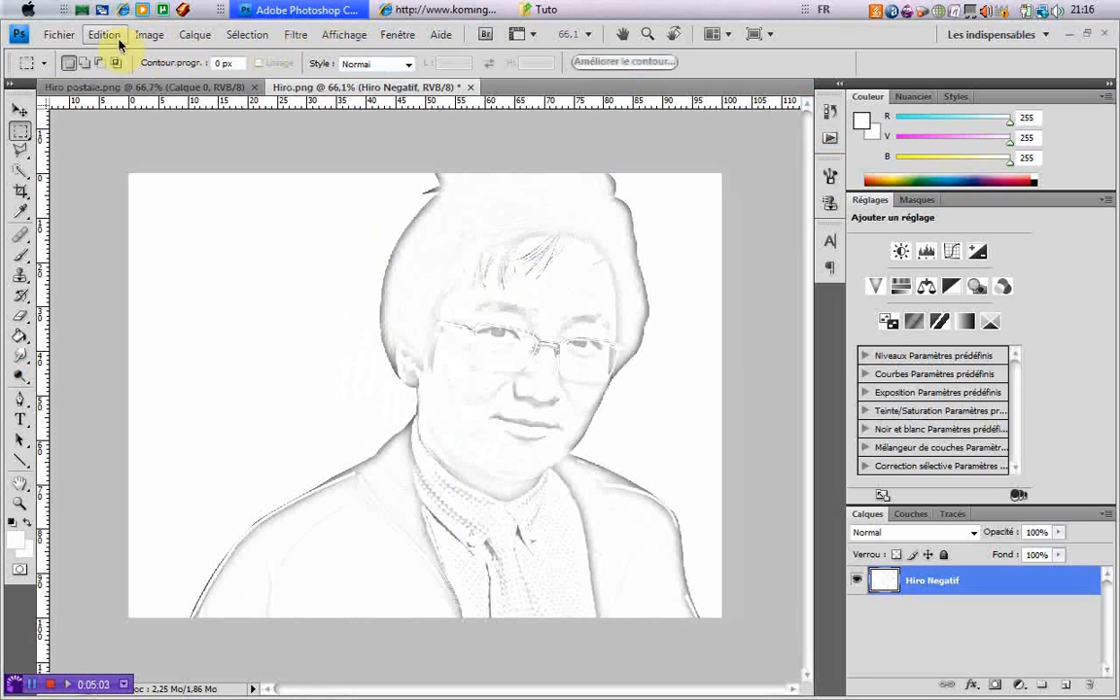
pyautogui.click(107, 35)
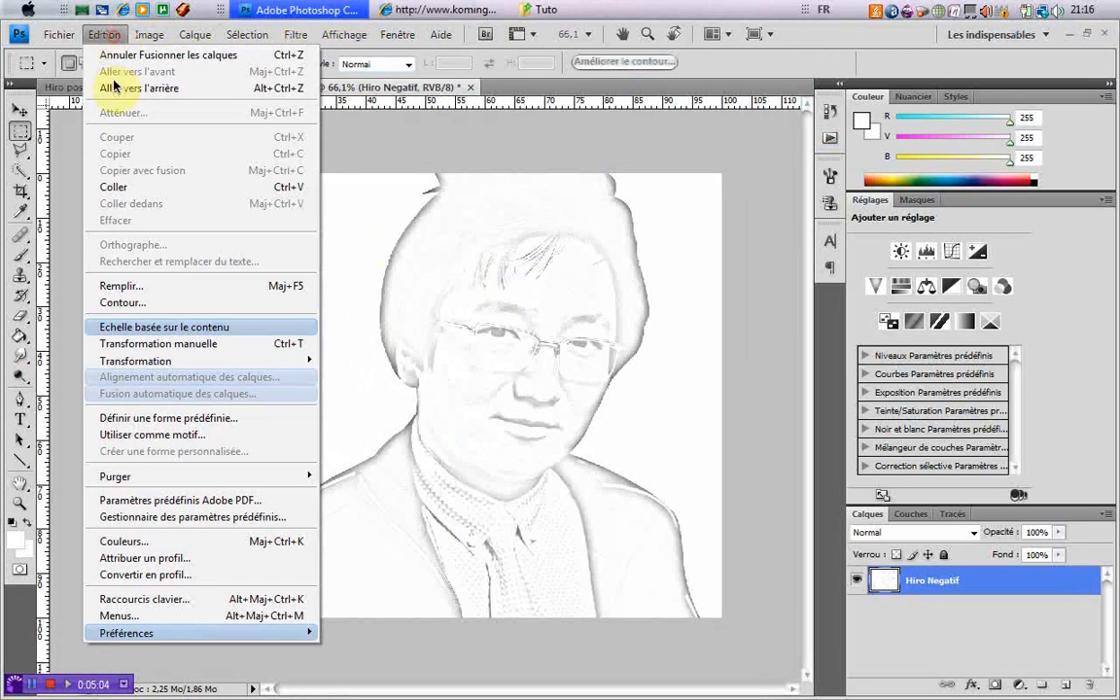
pyautogui.click(297, 193)
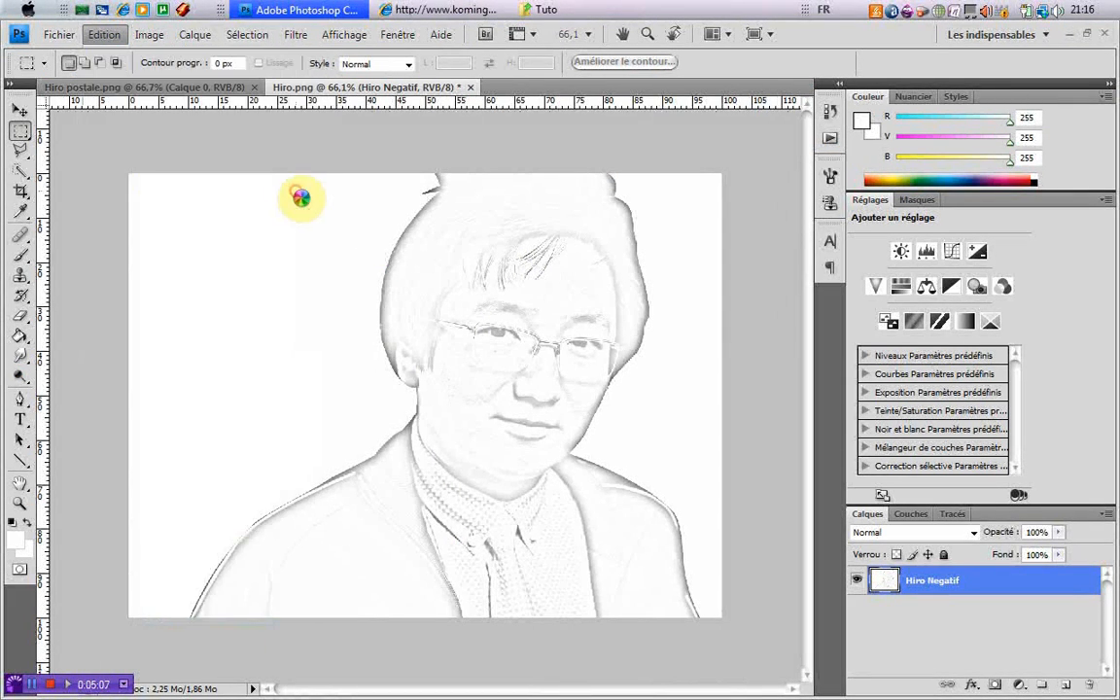